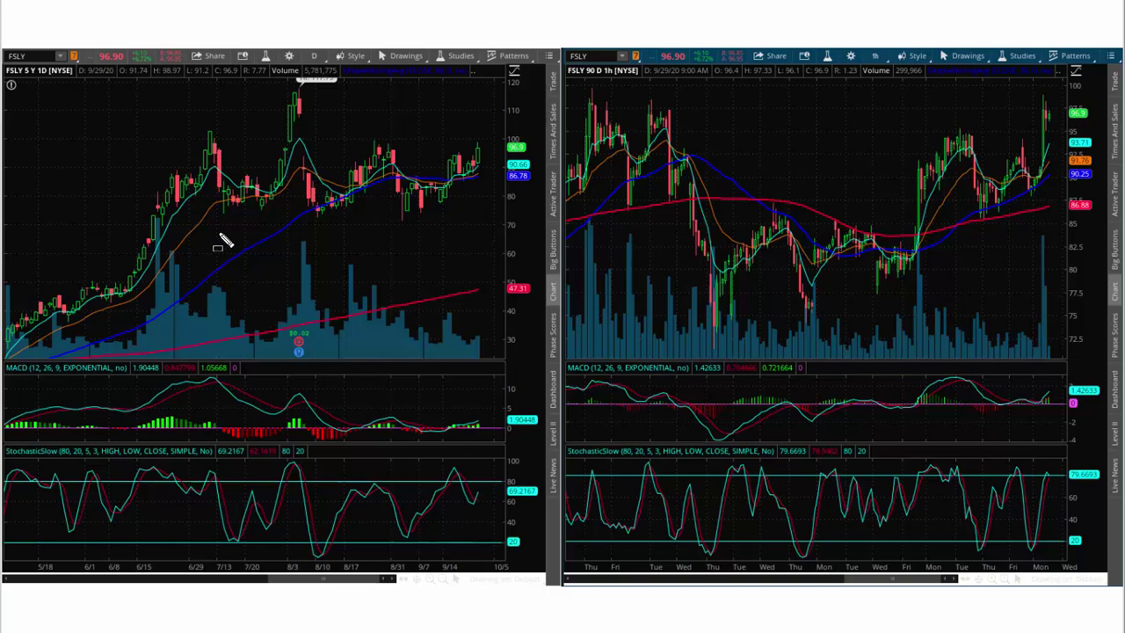
Step: On the FSLY daily chart, trace the June rise, box the 70–100 consolidation range, and sketch the September breakout with a volume mark
{"action": "mouse_move", "coordinate": [174, 149]}
{"action": "left_mouse_down"}
{"action": "mouse_move", "coordinate": [392, 140]}
{"action": "mouse_move", "coordinate": [493, 165]}
{"action": "mouse_move", "coordinate": [488, 222]}
{"action": "left_mouse_up"}
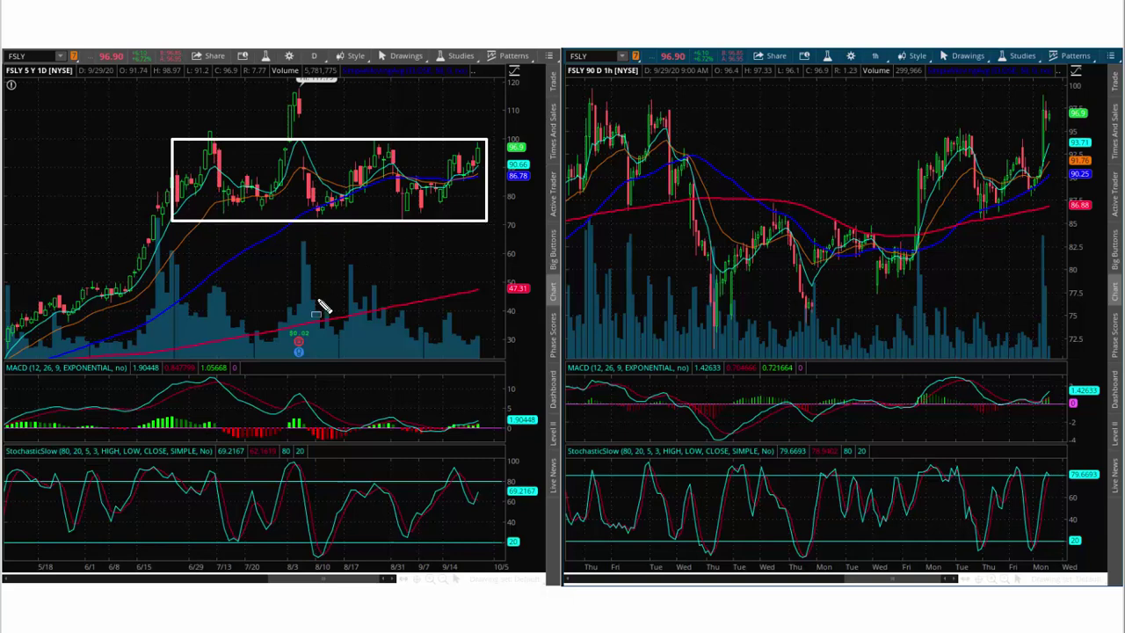
{"action": "mouse_move", "coordinate": [32, 320]}
{"action": "left_mouse_down"}
{"action": "mouse_move", "coordinate": [58, 313]}
{"action": "mouse_move", "coordinate": [170, 220]}
{"action": "left_mouse_up"}
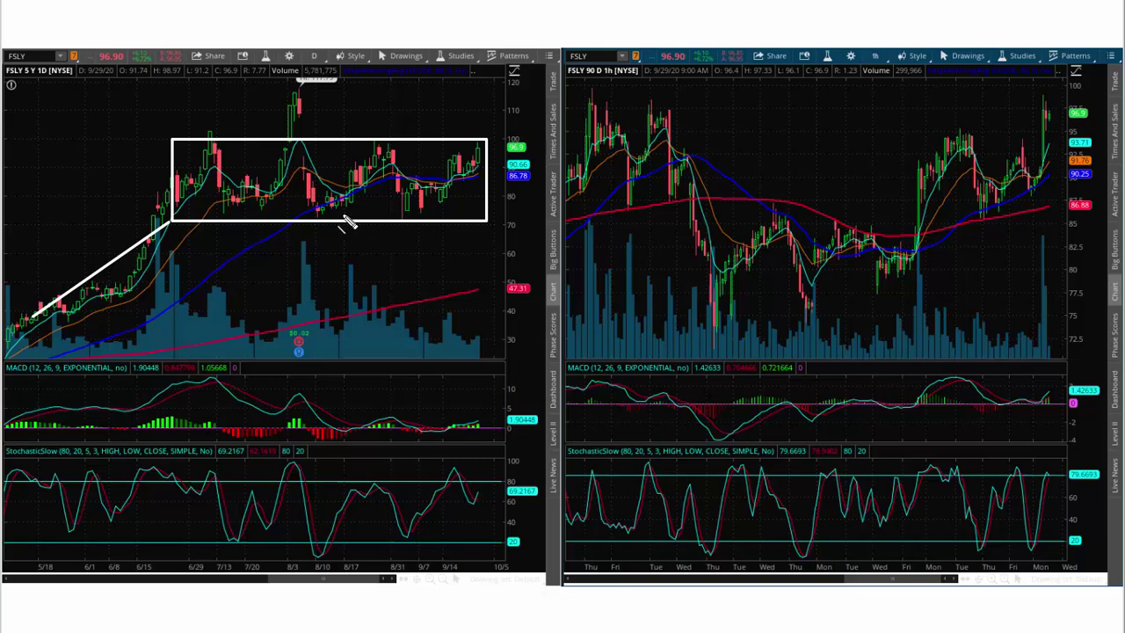
{"action": "left_click_drag", "start_coordinate": [409, 170], "coordinate": [457, 187]}
{"action": "left_click_drag", "start_coordinate": [443, 314], "coordinate": [451, 301]}
{"action": "mouse_move", "coordinate": [448, 183]}
{"action": "left_mouse_down"}
{"action": "mouse_move", "coordinate": [457, 159]}
{"action": "mouse_move", "coordinate": [469, 182]}
{"action": "mouse_move", "coordinate": [488, 151]}
{"action": "left_mouse_up"}
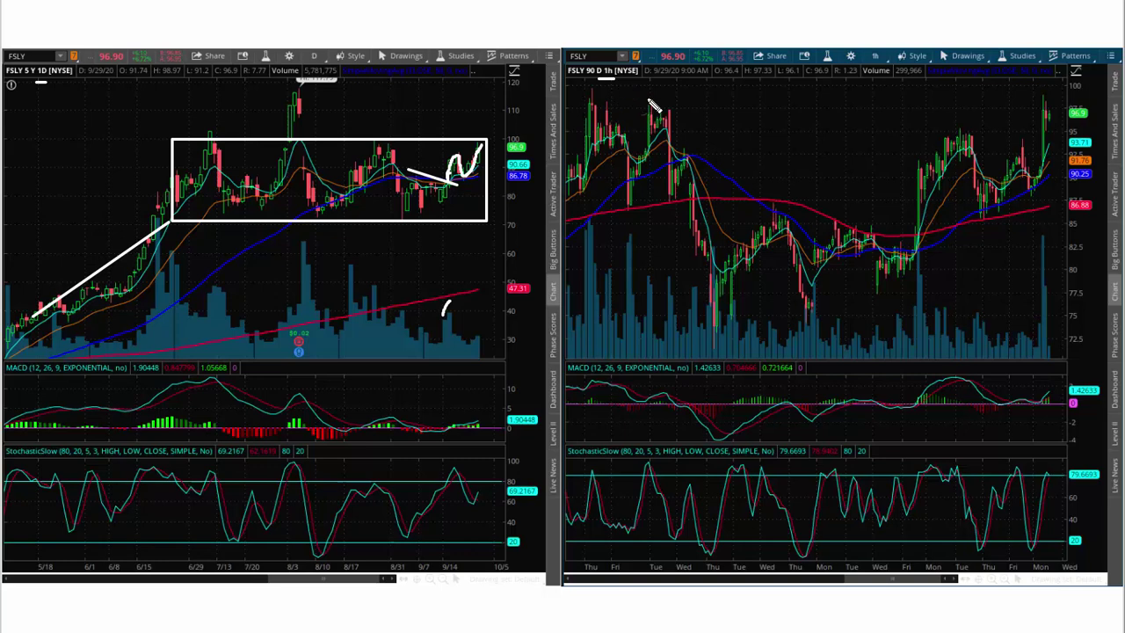
{"action": "mouse_move", "coordinate": [446, 184]}
{"action": "left_mouse_down"}
{"action": "mouse_move", "coordinate": [397, 195]}
{"action": "mouse_move", "coordinate": [437, 208]}
{"action": "mouse_move", "coordinate": [441, 183]}
{"action": "left_mouse_up"}
{"action": "mouse_move", "coordinate": [910, 251]}
{"action": "left_mouse_down"}
{"action": "mouse_move", "coordinate": [740, 228]}
{"action": "mouse_move", "coordinate": [745, 301]}
{"action": "mouse_move", "coordinate": [901, 271]}
{"action": "mouse_move", "coordinate": [899, 250]}
{"action": "left_mouse_up"}
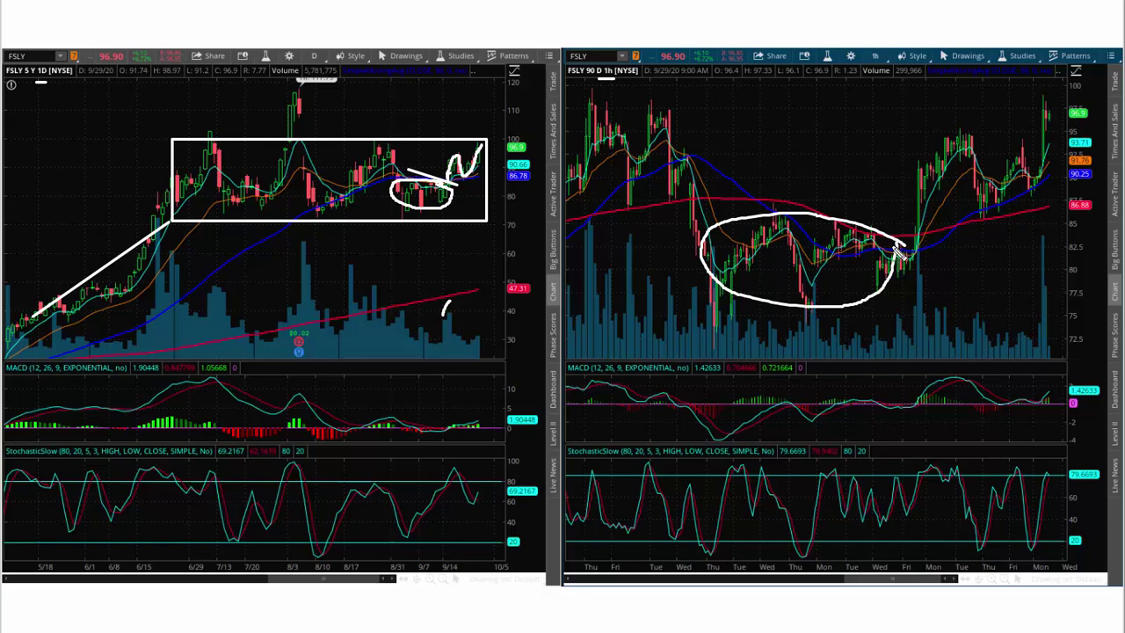
{"action": "key", "text": "ctrl+z"}
{"action": "key", "text": "ctrl+z"}
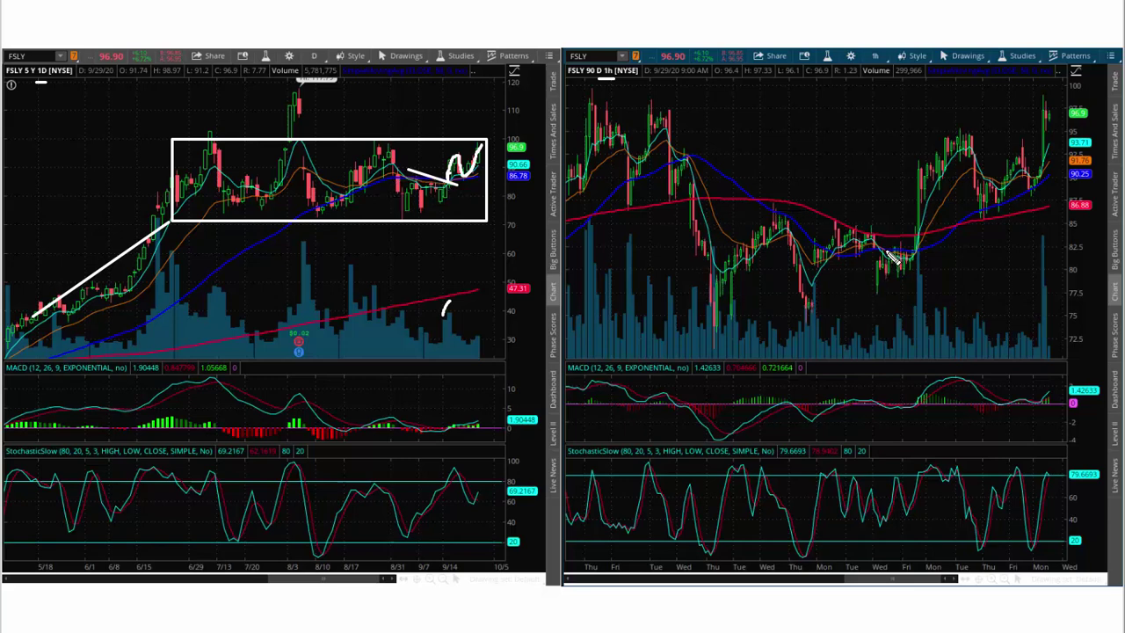
Step: On the FSLY hourly chart, mark the swing highs under the red moving average, trace that average, and sketch the breakout, pullback and rally
{"action": "left_click_drag", "start_coordinate": [774, 196], "coordinate": [881, 217]}
{"action": "mouse_move", "coordinate": [916, 255]}
{"action": "left_mouse_down"}
{"action": "mouse_move", "coordinate": [917, 205]}
{"action": "mouse_move", "coordinate": [967, 146]}
{"action": "mouse_move", "coordinate": [988, 215]}
{"action": "mouse_move", "coordinate": [994, 188]}
{"action": "mouse_move", "coordinate": [1004, 214]}
{"action": "mouse_move", "coordinate": [1033, 160]}
{"action": "left_mouse_up"}
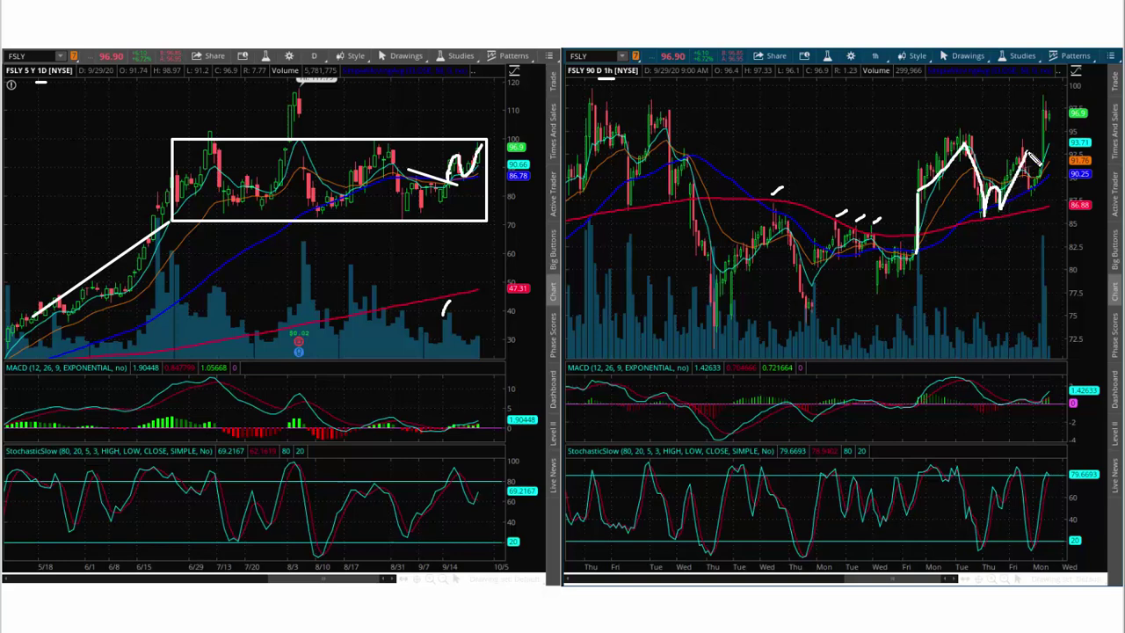
{"action": "left_click_drag", "start_coordinate": [449, 184], "coordinate": [454, 171]}
{"action": "mouse_move", "coordinate": [746, 200]}
{"action": "left_mouse_down"}
{"action": "mouse_move", "coordinate": [921, 239]}
{"action": "mouse_move", "coordinate": [912, 262]}
{"action": "left_mouse_up"}
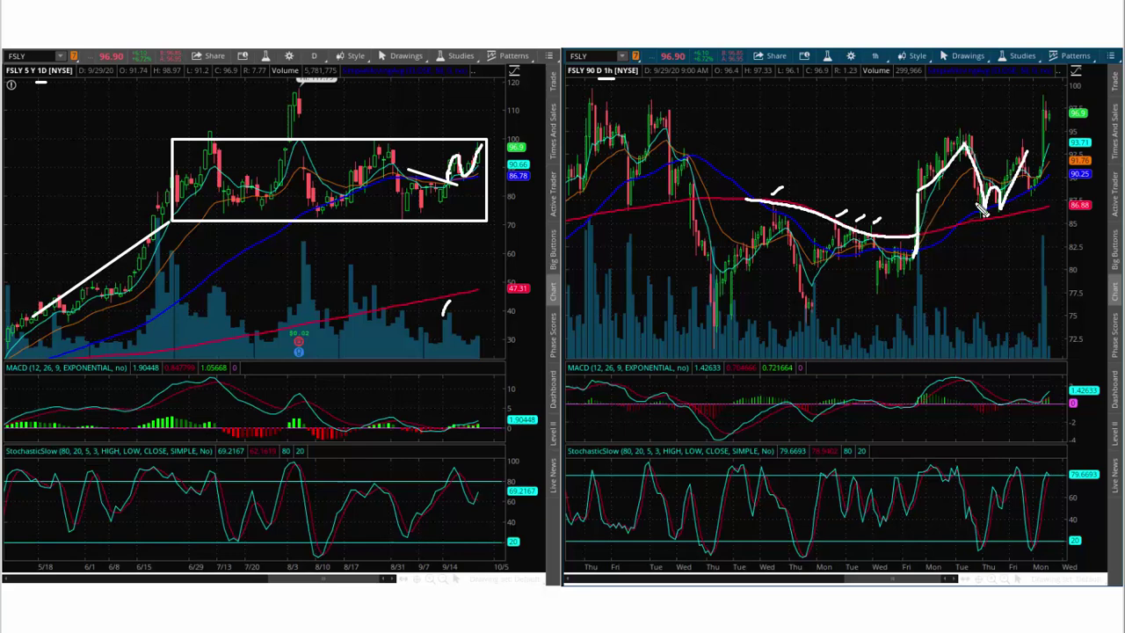
{"action": "left_click_drag", "start_coordinate": [1013, 202], "coordinate": [1051, 129]}
Step: Circle the September volume mark on the FSLY daily chart and clear all the annotations
{"action": "mouse_move", "coordinate": [456, 301]}
{"action": "left_mouse_down"}
{"action": "mouse_move", "coordinate": [445, 322]}
{"action": "mouse_move", "coordinate": [458, 291]}
{"action": "left_mouse_up"}
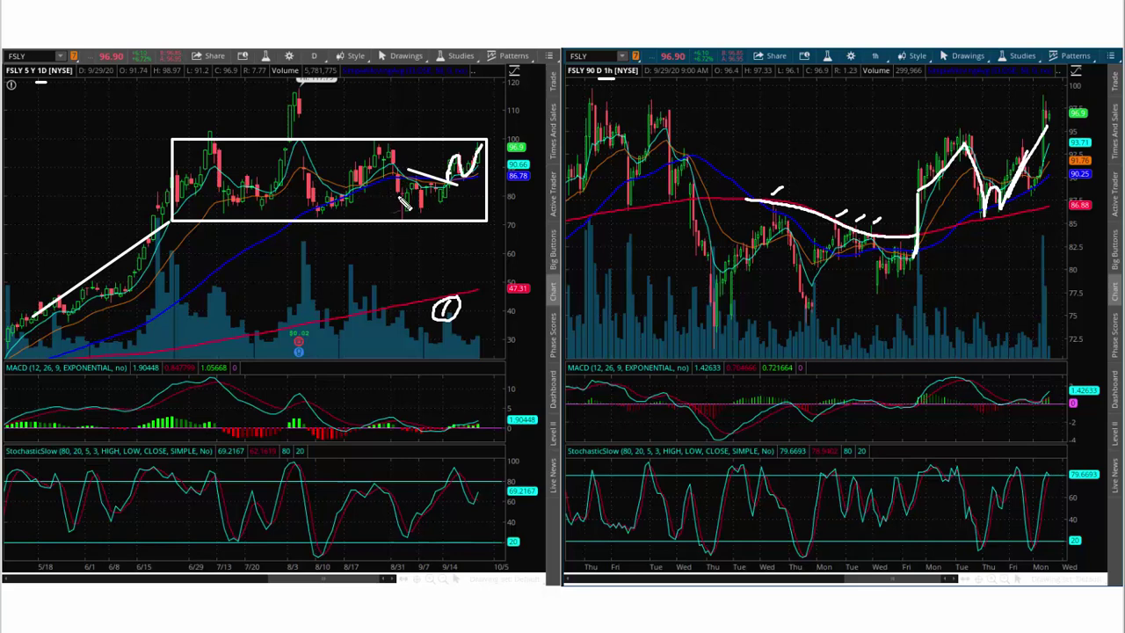
{"action": "key", "text": "Escape"}
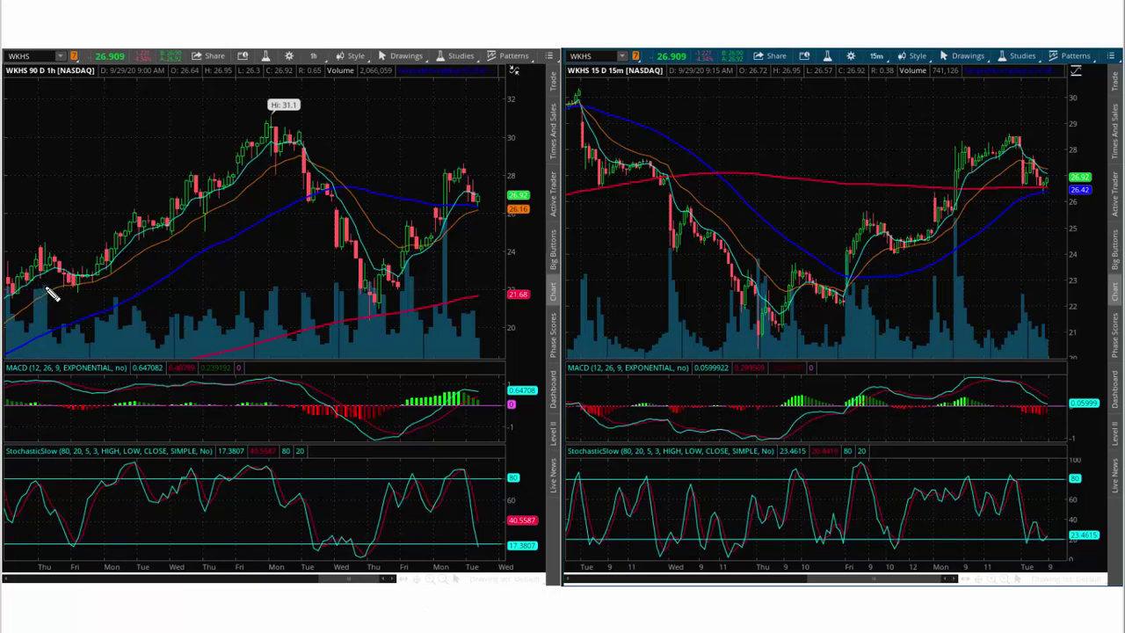
Step: Trace the early uptrend and the bottoming recovery on the WKHS hourly chart, and underline the 1h and 15m timeframe labels
{"action": "mouse_move", "coordinate": [59, 271]}
{"action": "left_mouse_down"}
{"action": "mouse_move", "coordinate": [114, 262]}
{"action": "mouse_move", "coordinate": [218, 183]}
{"action": "left_mouse_up"}
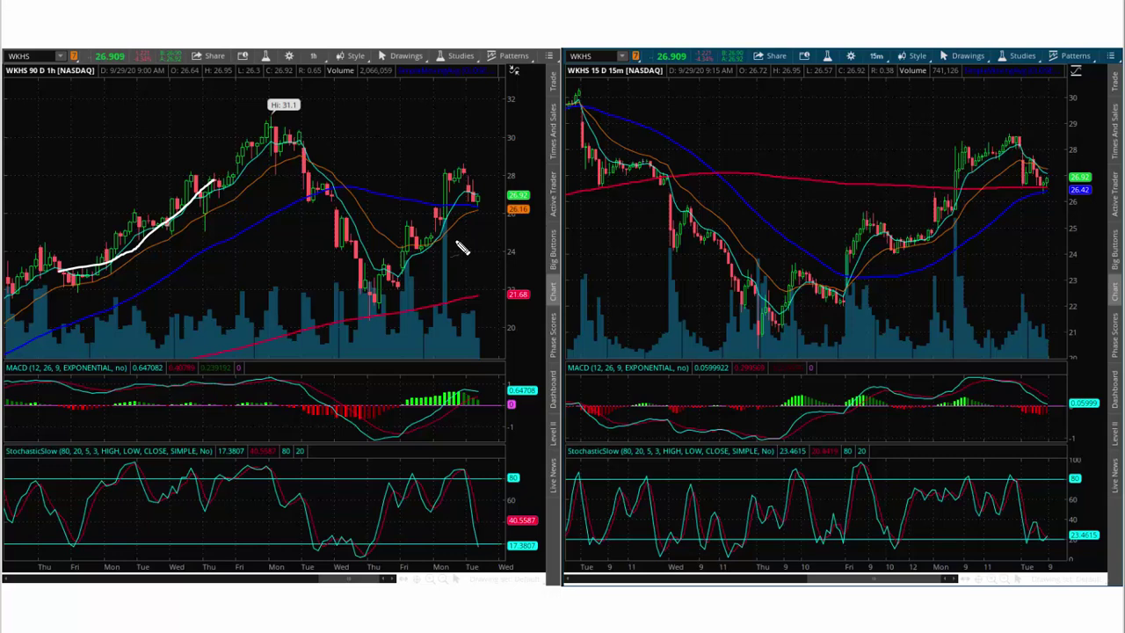
{"action": "mouse_move", "coordinate": [358, 263]}
{"action": "left_mouse_down"}
{"action": "mouse_move", "coordinate": [366, 297]}
{"action": "mouse_move", "coordinate": [406, 264]}
{"action": "mouse_move", "coordinate": [408, 247]}
{"action": "mouse_move", "coordinate": [427, 245]}
{"action": "mouse_move", "coordinate": [417, 269]}
{"action": "mouse_move", "coordinate": [445, 238]}
{"action": "left_mouse_up"}
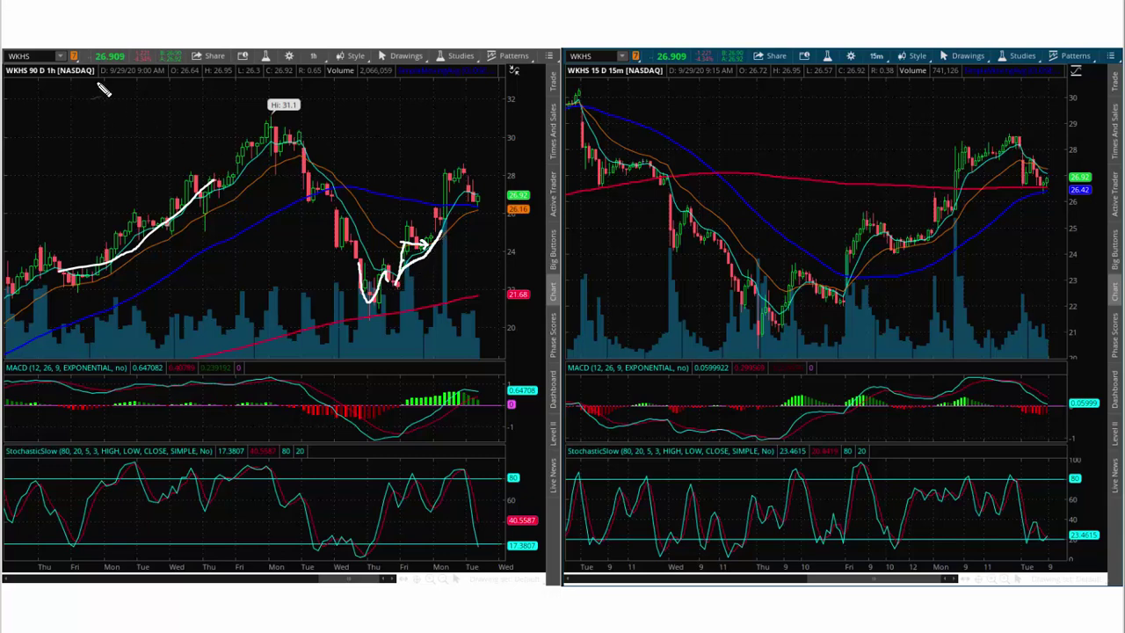
{"action": "left_click_drag", "start_coordinate": [42, 77], "coordinate": [61, 78]}
{"action": "left_click_drag", "start_coordinate": [604, 77], "coordinate": [626, 78]}
Step: On the WKHS hourly chart, mark the MACD upturn with a vertical stroke and circle the recent Stochastic peaks
{"action": "left_click_drag", "start_coordinate": [408, 417], "coordinate": [407, 439]}
{"action": "mouse_move", "coordinate": [388, 511]}
{"action": "left_mouse_down"}
{"action": "mouse_move", "coordinate": [453, 510]}
{"action": "mouse_move", "coordinate": [467, 487]}
{"action": "mouse_move", "coordinate": [378, 468]}
{"action": "mouse_move", "coordinate": [387, 510]}
{"action": "mouse_move", "coordinate": [440, 504]}
{"action": "left_mouse_up"}
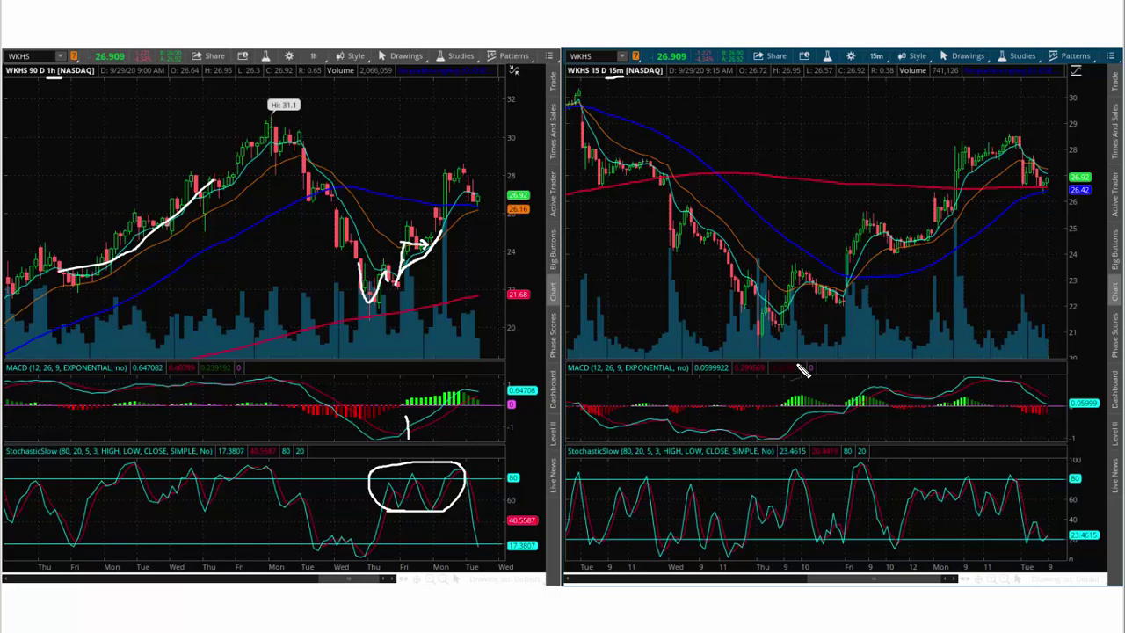
Step: On the WKHS 15-minute chart, trace the bottoming price path, mark the matching MACD humps and Stochastic low, and clear the annotations
{"action": "mouse_move", "coordinate": [717, 241]}
{"action": "left_mouse_down"}
{"action": "mouse_move", "coordinate": [785, 329]}
{"action": "mouse_move", "coordinate": [789, 285]}
{"action": "mouse_move", "coordinate": [807, 281]}
{"action": "mouse_move", "coordinate": [836, 302]}
{"action": "mouse_move", "coordinate": [870, 227]}
{"action": "left_mouse_up"}
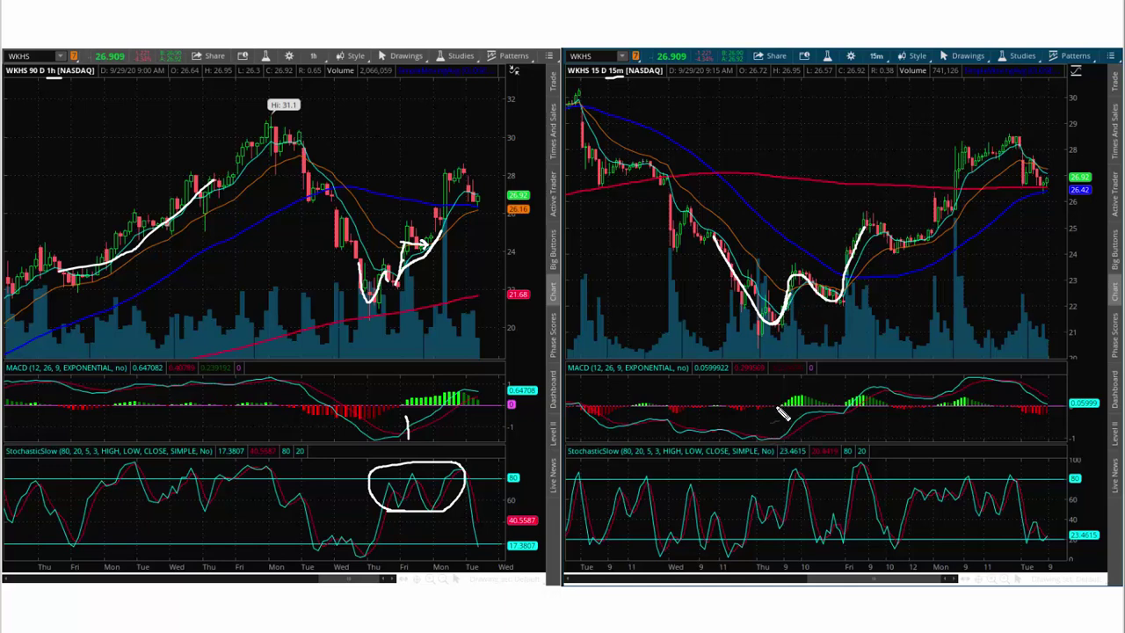
{"action": "mouse_move", "coordinate": [778, 406]}
{"action": "left_mouse_down"}
{"action": "mouse_move", "coordinate": [801, 393]}
{"action": "mouse_move", "coordinate": [842, 413]}
{"action": "mouse_move", "coordinate": [851, 397]}
{"action": "left_mouse_up"}
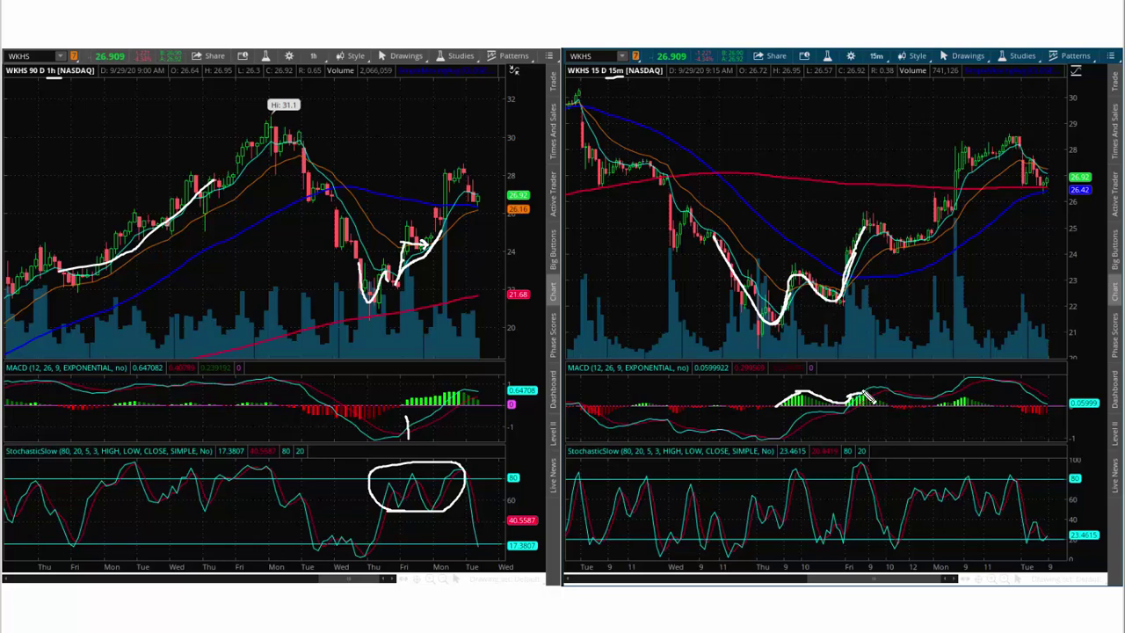
{"action": "mouse_move", "coordinate": [804, 508]}
{"action": "left_mouse_down"}
{"action": "mouse_move", "coordinate": [842, 510]}
{"action": "mouse_move", "coordinate": [864, 533]}
{"action": "mouse_move", "coordinate": [833, 547]}
{"action": "mouse_move", "coordinate": [798, 527]}
{"action": "mouse_move", "coordinate": [810, 508]}
{"action": "left_mouse_up"}
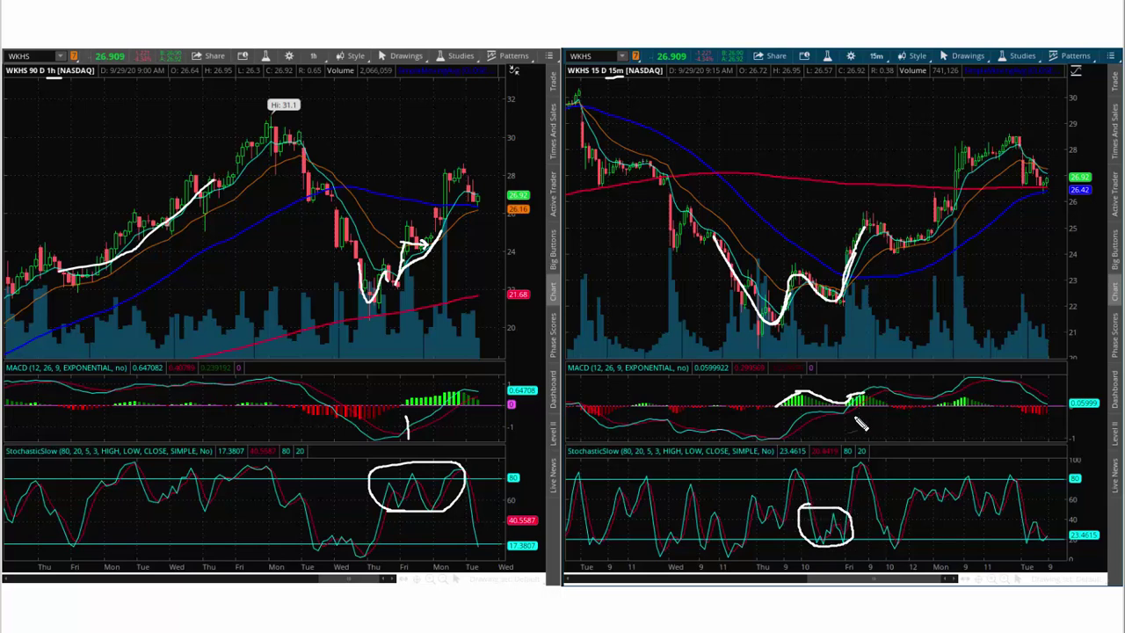
{"action": "left_click_drag", "start_coordinate": [852, 424], "coordinate": [851, 379]}
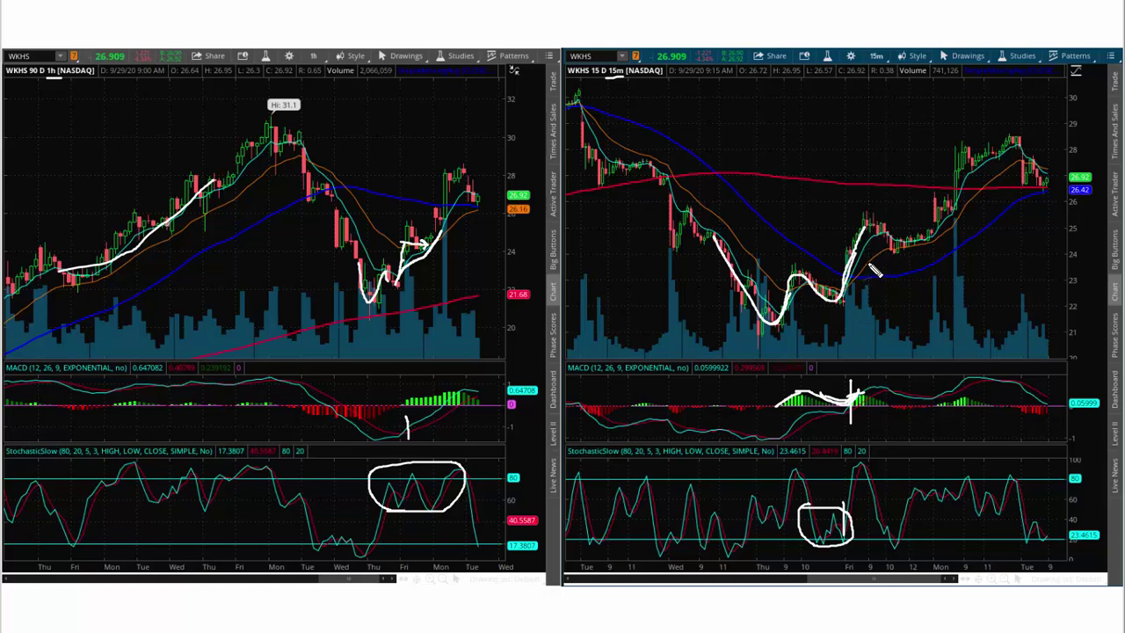
{"action": "left_click_drag", "start_coordinate": [870, 263], "coordinate": [954, 235]}
{"action": "key", "text": "Escape"}
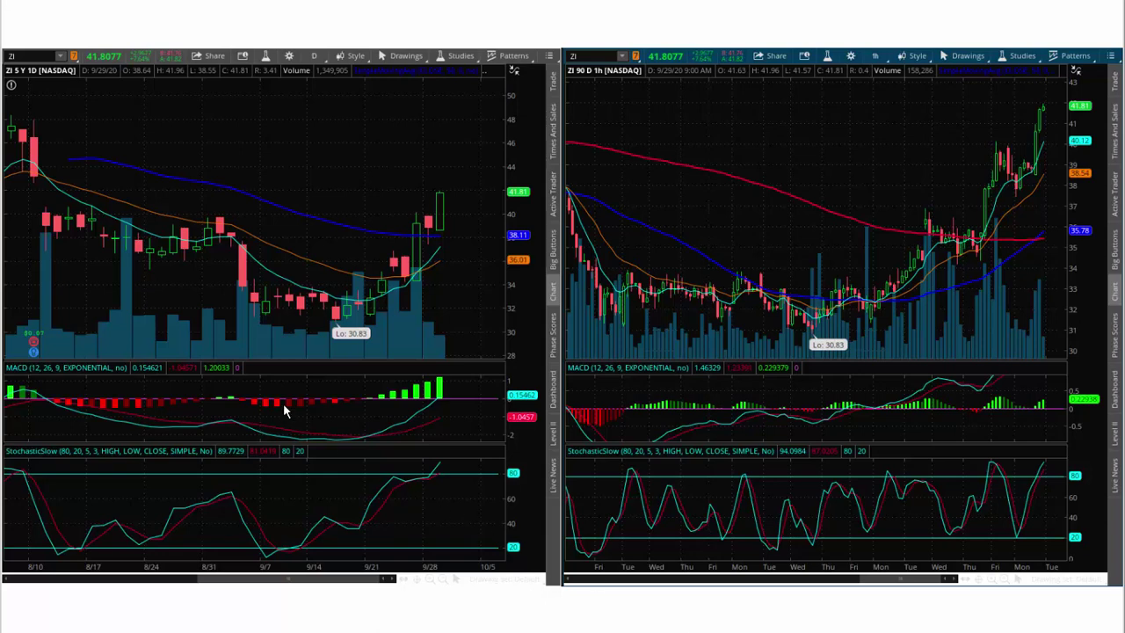
Step: Draw an arrow along the August downtrend and box the September base on the ZI daily chart
{"action": "mouse_move", "coordinate": [25, 158]}
{"action": "left_mouse_down"}
{"action": "mouse_move", "coordinate": [167, 230]}
{"action": "mouse_move", "coordinate": [146, 233]}
{"action": "left_mouse_up"}
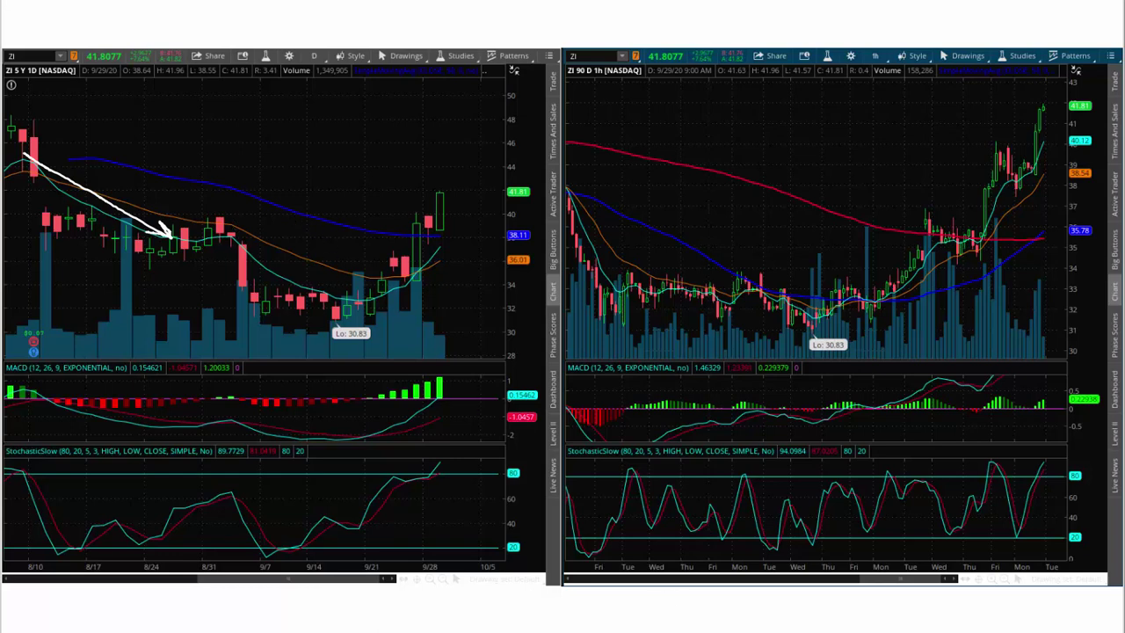
{"action": "mouse_move", "coordinate": [228, 284]}
{"action": "left_mouse_down"}
{"action": "mouse_move", "coordinate": [404, 294]}
{"action": "mouse_move", "coordinate": [400, 331]}
{"action": "left_mouse_up"}
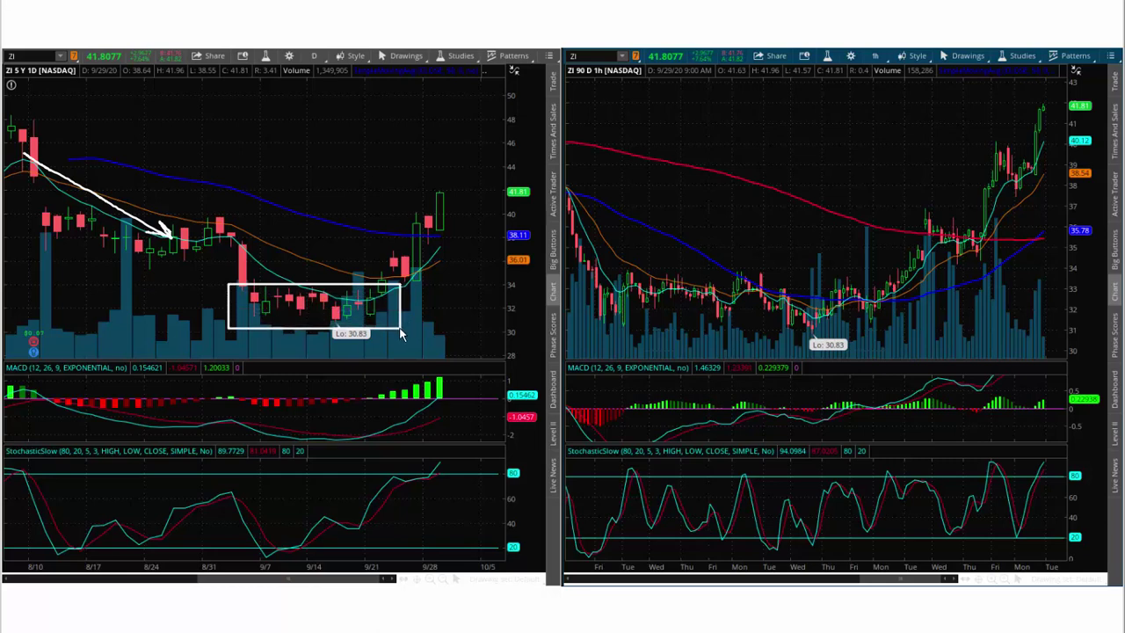
Step: Mark the bullish divergence on the ZI daily chart with lines under the price lows, MACD histogram and Stochastic lows
{"action": "left_click_drag", "start_coordinate": [251, 327], "coordinate": [351, 338]}
{"action": "left_click_drag", "start_coordinate": [296, 418], "coordinate": [354, 409]}
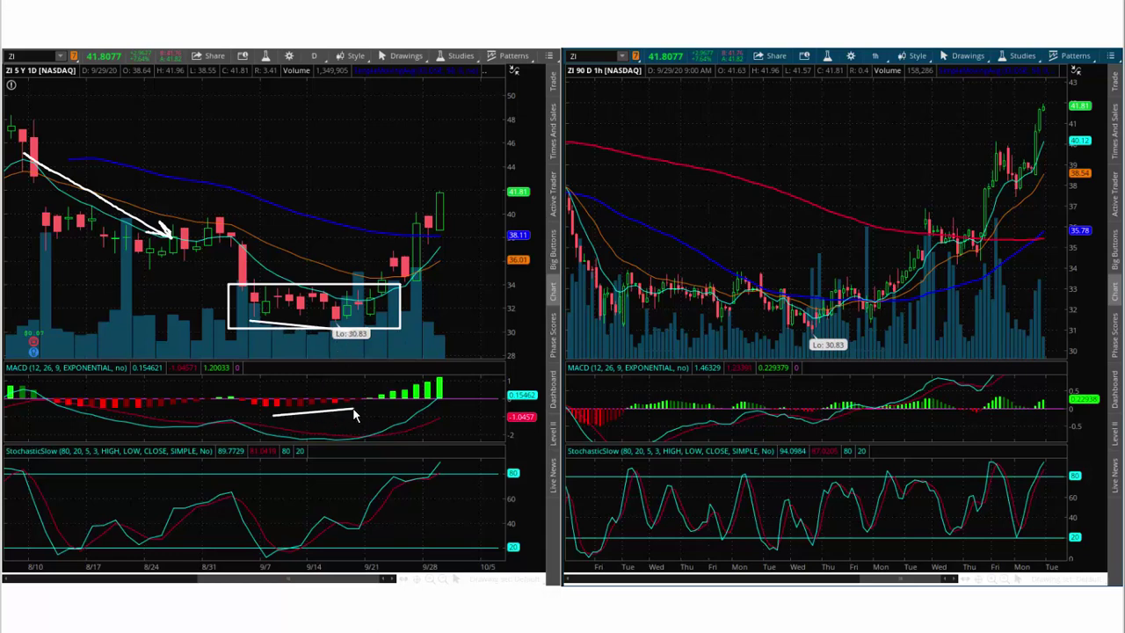
{"action": "left_click_drag", "start_coordinate": [277, 560], "coordinate": [362, 536]}
Step: Circle the reversal candles at the ZI base's low with tick marks above, and underline the daily and hourly timeframe labels
{"action": "mouse_move", "coordinate": [374, 301]}
{"action": "left_mouse_down"}
{"action": "mouse_move", "coordinate": [331, 309]}
{"action": "mouse_move", "coordinate": [375, 329]}
{"action": "mouse_move", "coordinate": [381, 293]}
{"action": "left_mouse_up"}
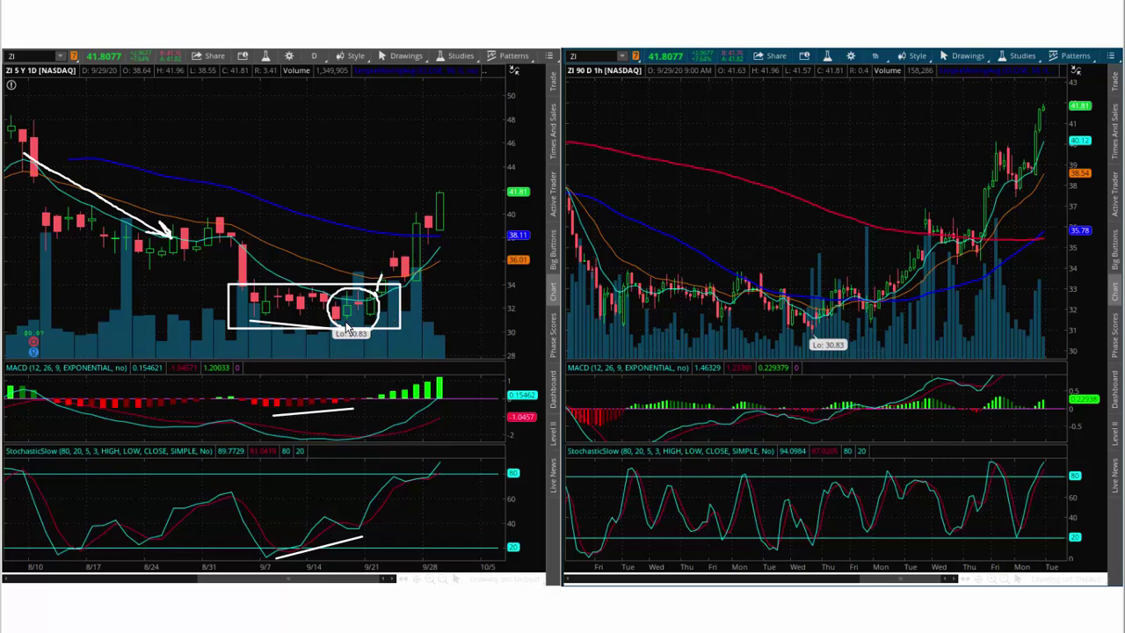
{"action": "left_click_drag", "start_coordinate": [342, 282], "coordinate": [362, 261]}
{"action": "left_click_drag", "start_coordinate": [20, 78], "coordinate": [44, 75]}
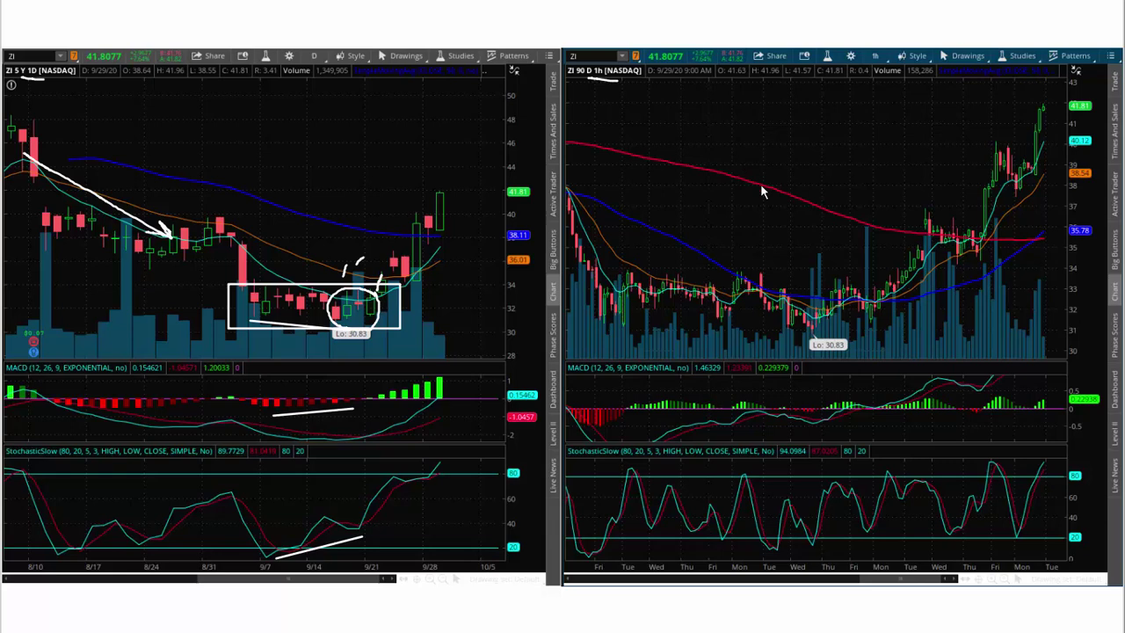
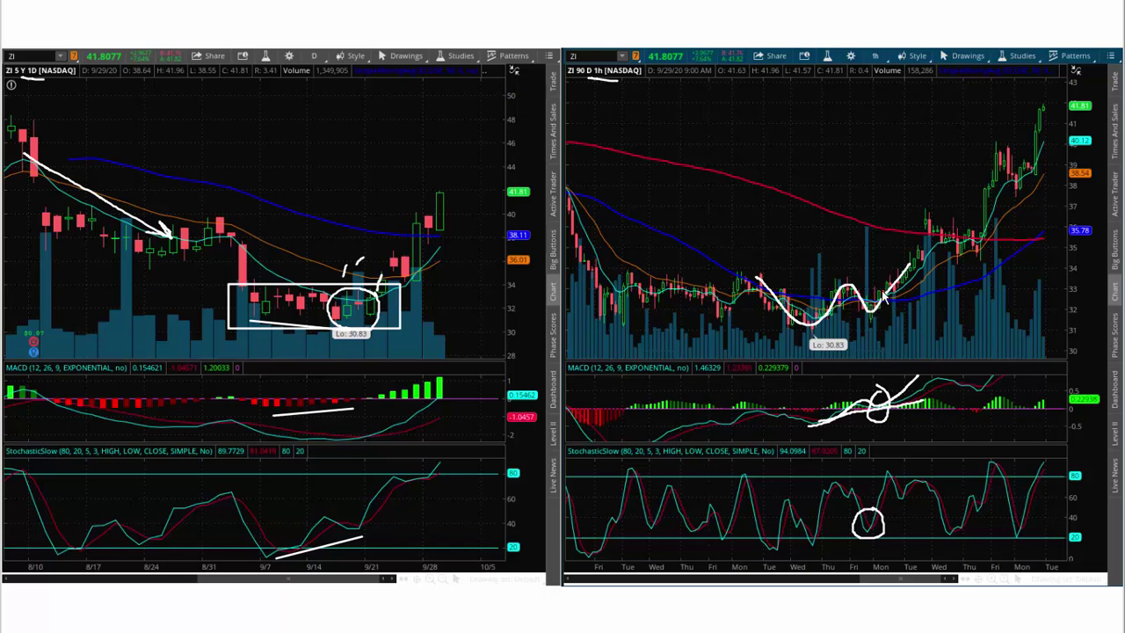
Step: Circle the higher low on the ZI hourly chart and the matching daily candles, and trace the daily rally out of the base
{"action": "left_click_drag", "start_coordinate": [886, 293], "coordinate": [866, 326]}
{"action": "mouse_move", "coordinate": [374, 297]}
{"action": "left_mouse_down"}
{"action": "mouse_move", "coordinate": [358, 321]}
{"action": "mouse_move", "coordinate": [385, 288]}
{"action": "left_mouse_up"}
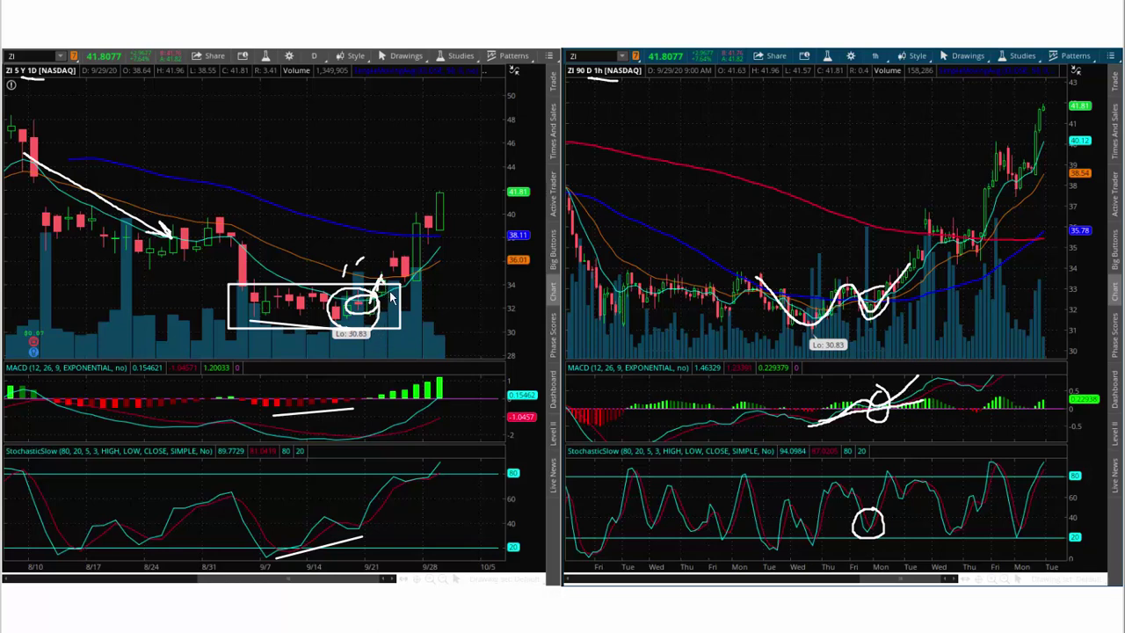
{"action": "mouse_move", "coordinate": [372, 304]}
{"action": "left_mouse_down"}
{"action": "mouse_move", "coordinate": [385, 264]}
{"action": "mouse_move", "coordinate": [396, 300]}
{"action": "left_mouse_up"}
{"action": "mouse_move", "coordinate": [377, 293]}
{"action": "left_mouse_down"}
{"action": "mouse_move", "coordinate": [400, 248]}
{"action": "mouse_move", "coordinate": [410, 284]}
{"action": "mouse_move", "coordinate": [456, 199]}
{"action": "left_mouse_up"}
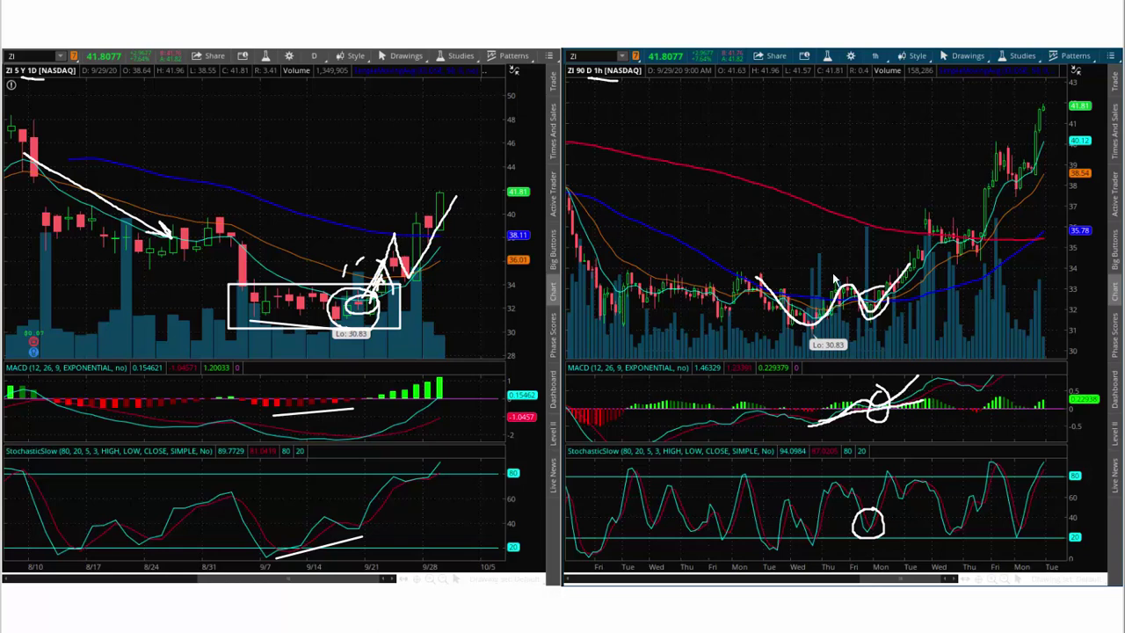
Step: On the ZI hourly chart, trace the breakout, pullback and rally, draw a horizontal line near 34, and clear the annotations
{"action": "mouse_move", "coordinate": [870, 316]}
{"action": "left_mouse_down"}
{"action": "mouse_move", "coordinate": [923, 260]}
{"action": "mouse_move", "coordinate": [937, 214]}
{"action": "mouse_move", "coordinate": [983, 260]}
{"action": "left_mouse_up"}
{"action": "left_click_drag", "start_coordinate": [623, 268], "coordinate": [1037, 271]}
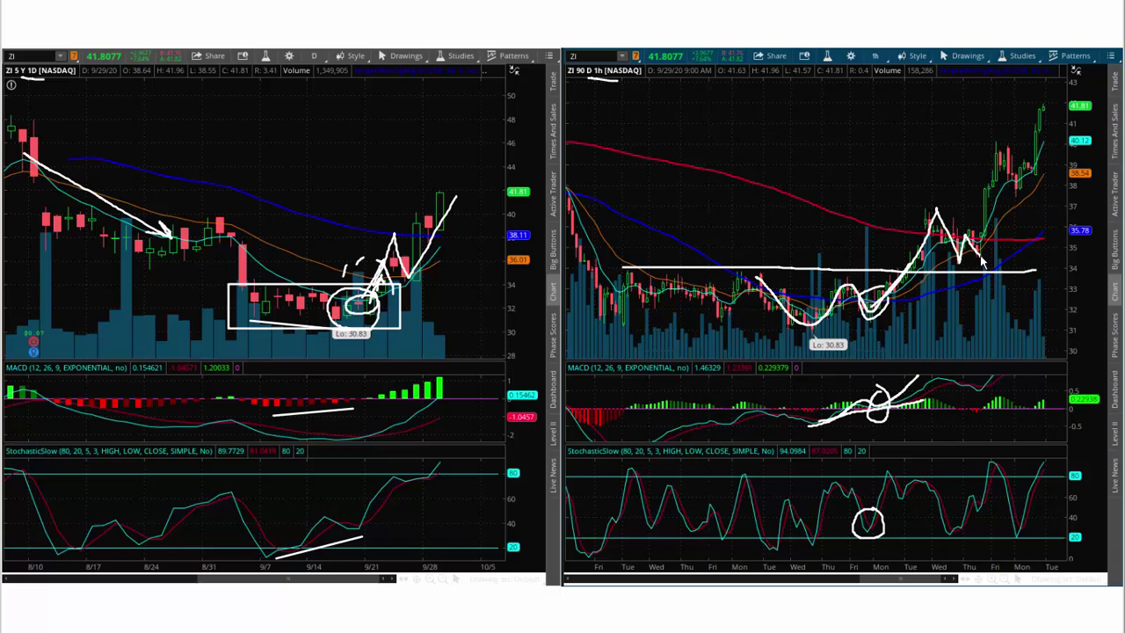
{"action": "left_click_drag", "start_coordinate": [982, 265], "coordinate": [1039, 150]}
{"action": "key", "text": "Escape"}
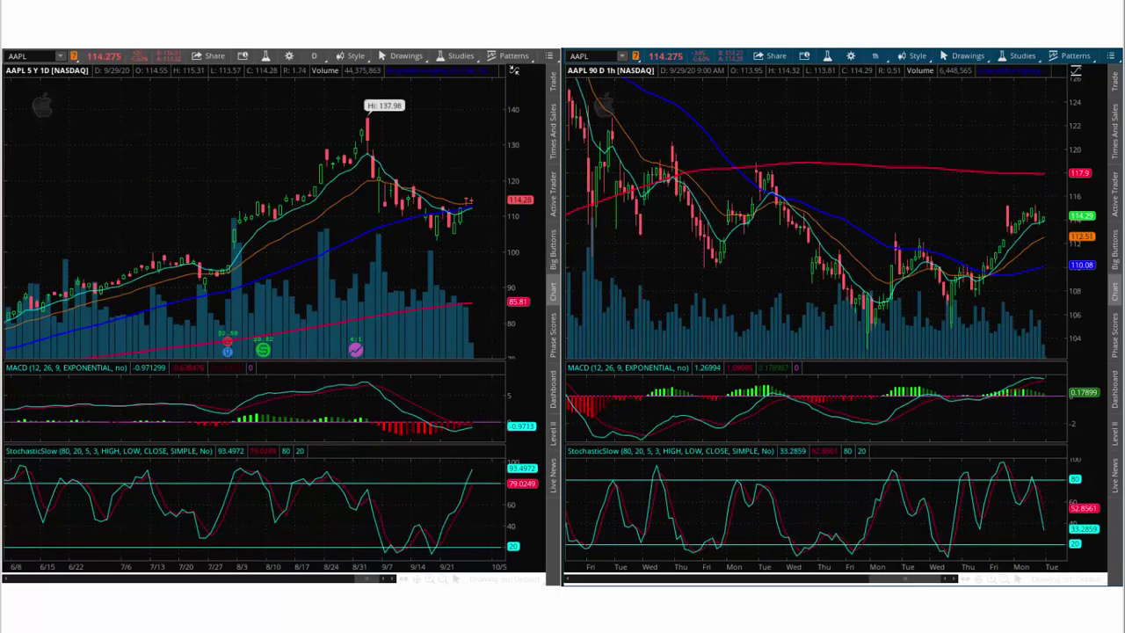
Step: Mark the 137.98 peak and the September low on the AAPL daily chart, with a descending line along the lows
{"action": "left_click_drag", "start_coordinate": [355, 117], "coordinate": [385, 116]}
{"action": "left_click_drag", "start_coordinate": [425, 242], "coordinate": [446, 242]}
{"action": "left_click_drag", "start_coordinate": [375, 222], "coordinate": [431, 243]}
Step: Underline the September MACD histogram lows and box the oversold Stochastic area on the AAPL daily chart
{"action": "left_click_drag", "start_coordinate": [398, 440], "coordinate": [443, 438]}
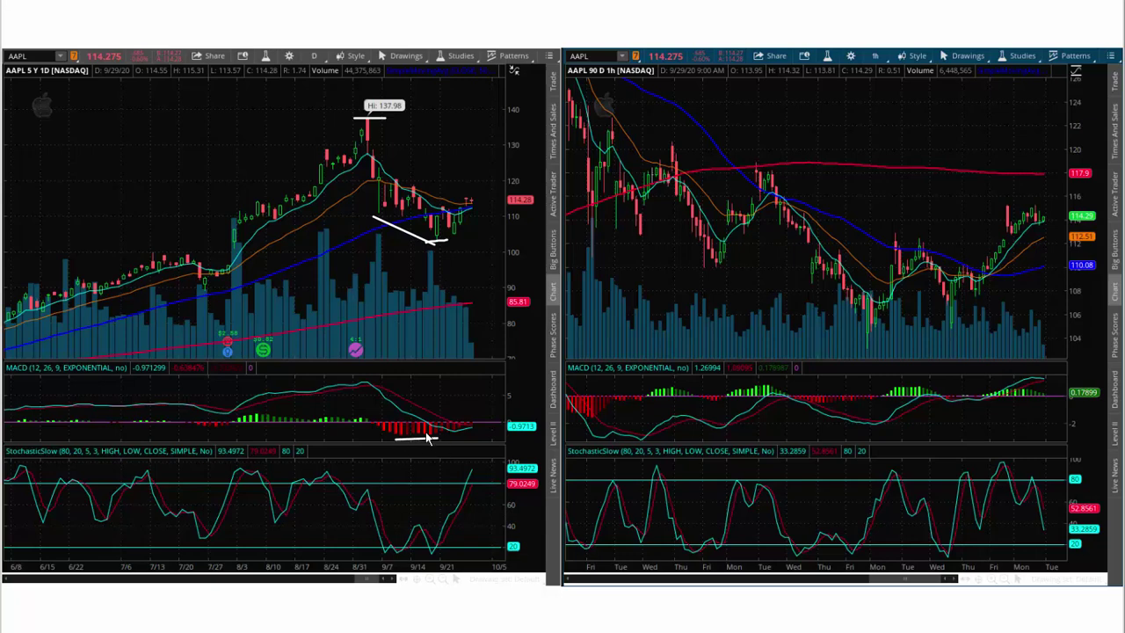
{"action": "mouse_move", "coordinate": [368, 520]}
{"action": "left_mouse_down"}
{"action": "mouse_move", "coordinate": [414, 527]}
{"action": "mouse_move", "coordinate": [453, 552]}
{"action": "mouse_move", "coordinate": [446, 557]}
{"action": "left_mouse_up"}
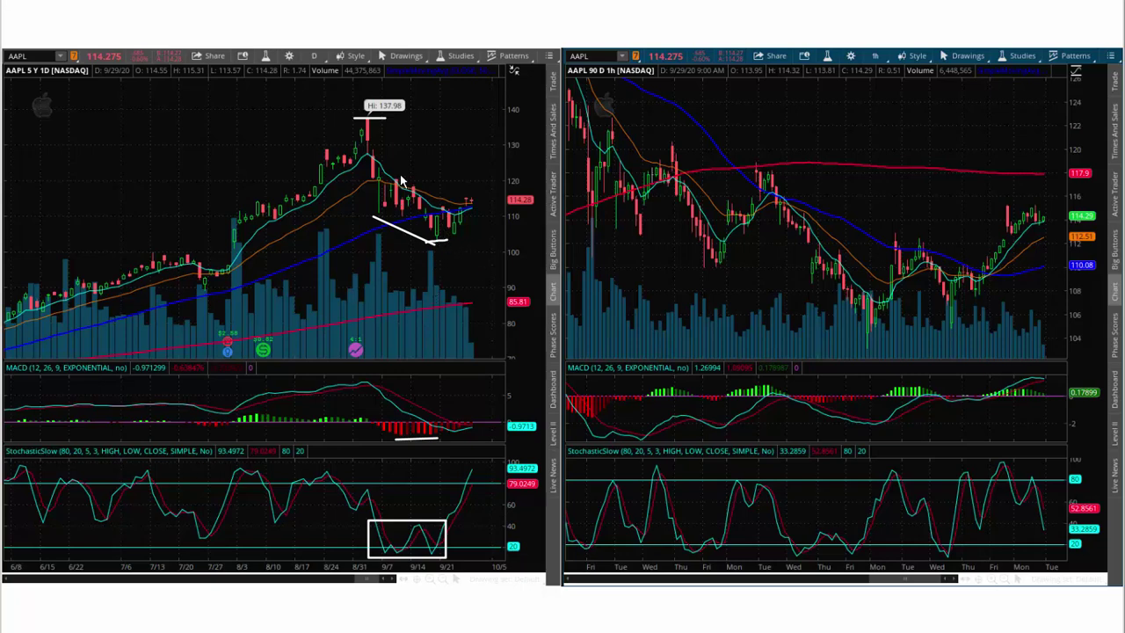
Step: Draw the descending upper trendline and a projected breakout path on the AAPL daily chart, and underline the timeframe labels
{"action": "left_click_drag", "start_coordinate": [396, 173], "coordinate": [472, 226]}
{"action": "mouse_move", "coordinate": [450, 231]}
{"action": "left_mouse_down"}
{"action": "mouse_move", "coordinate": [468, 201]}
{"action": "mouse_move", "coordinate": [481, 222]}
{"action": "mouse_move", "coordinate": [498, 162]}
{"action": "left_mouse_up"}
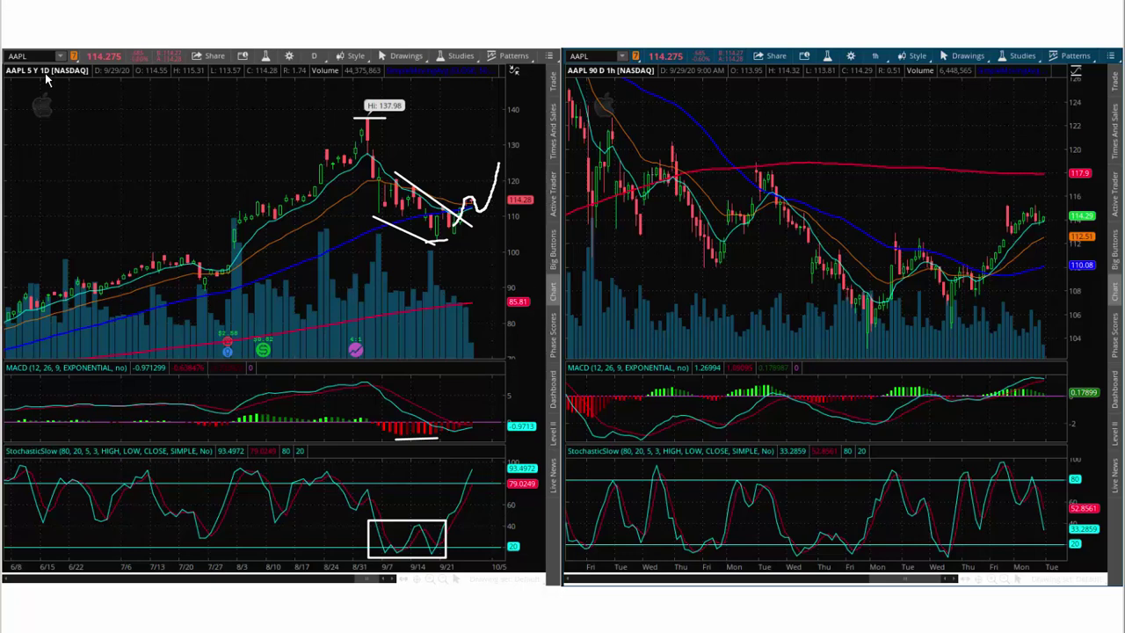
{"action": "left_click_drag", "start_coordinate": [33, 78], "coordinate": [55, 79]}
Step: On the AAPL hourly chart, mark the divergence between the MACD histogram and falling price lows, and box three oversold Stochastic areas
{"action": "left_click_drag", "start_coordinate": [809, 408], "coordinate": [875, 402]}
{"action": "left_click_drag", "start_coordinate": [807, 284], "coordinate": [863, 336]}
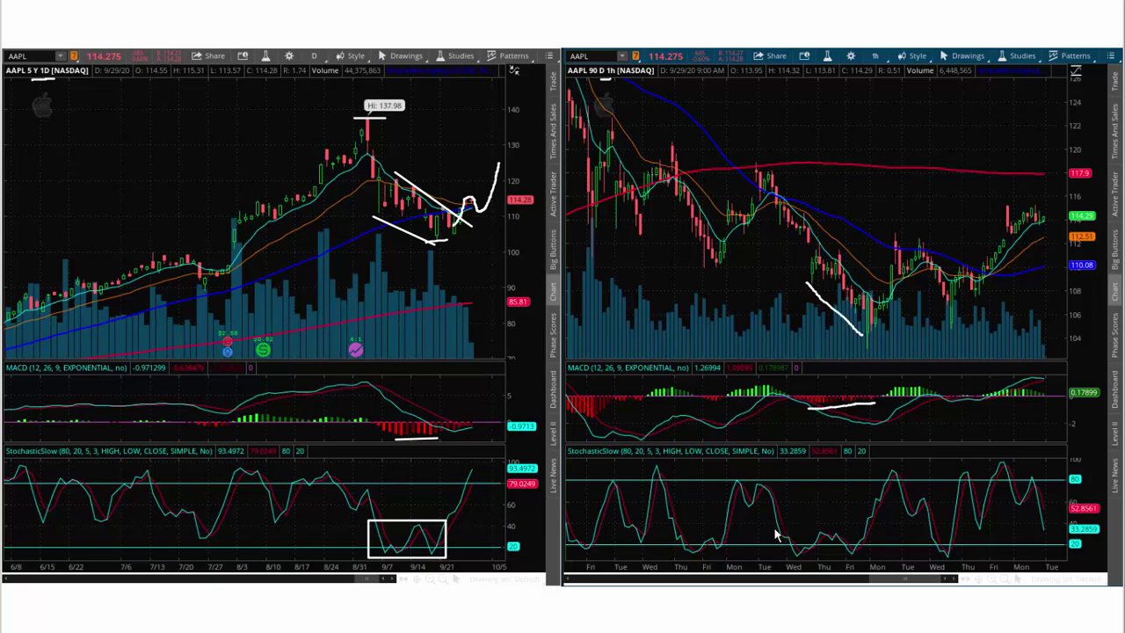
{"action": "mouse_move", "coordinate": [776, 533]}
{"action": "left_mouse_down"}
{"action": "mouse_move", "coordinate": [876, 543]}
{"action": "mouse_move", "coordinate": [867, 559]}
{"action": "left_mouse_up"}
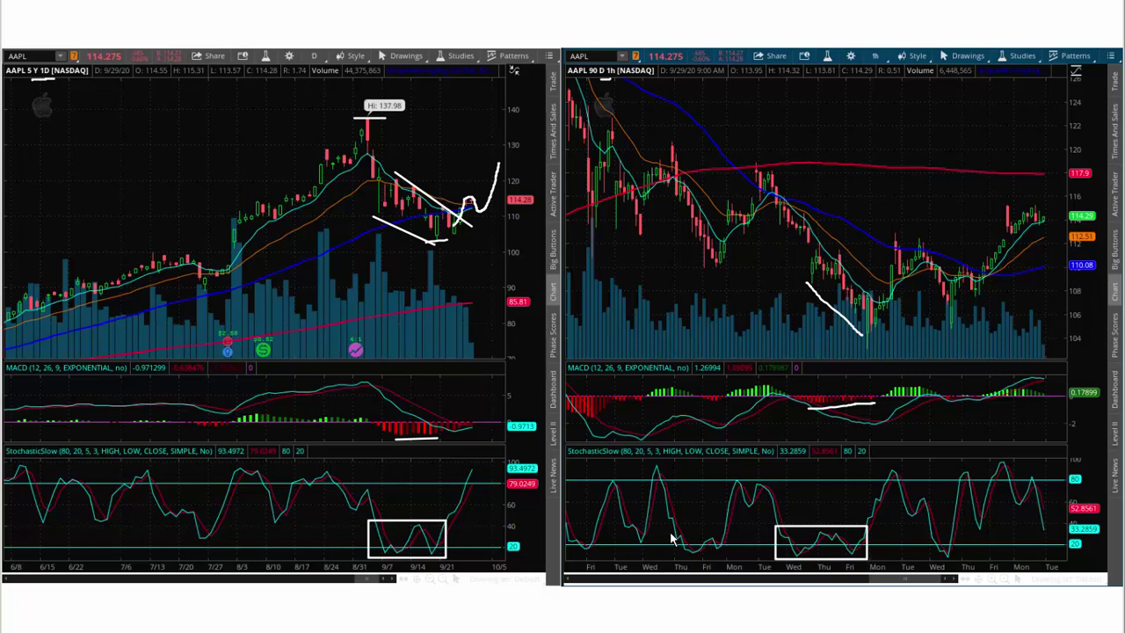
{"action": "left_click_drag", "start_coordinate": [671, 533], "coordinate": [733, 556]}
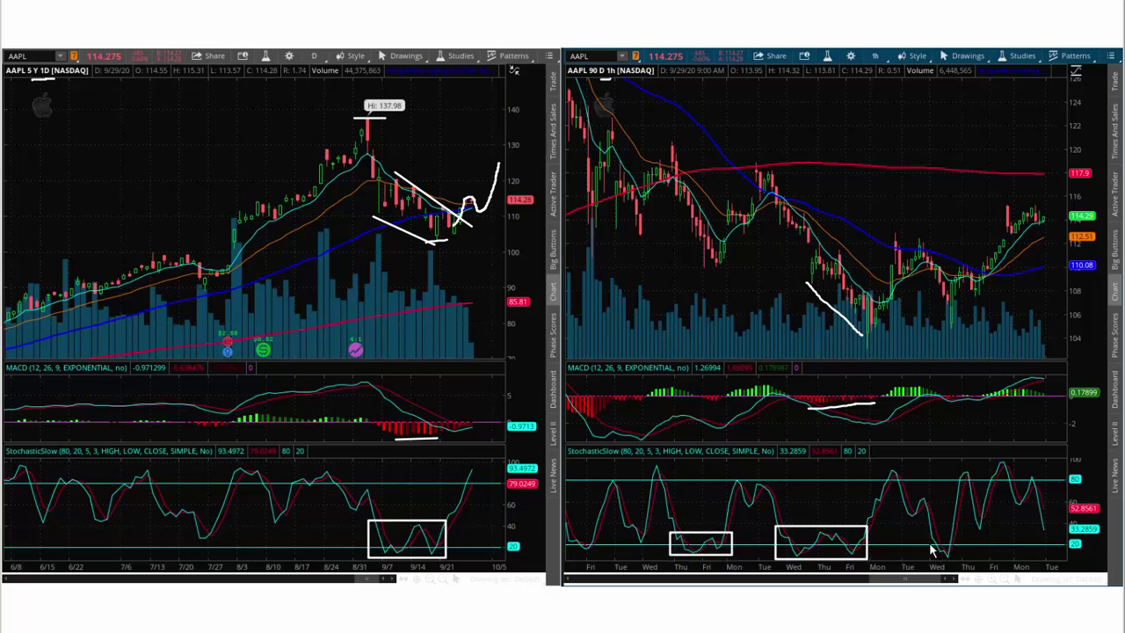
{"action": "left_click_drag", "start_coordinate": [929, 543], "coordinate": [959, 559]}
Step: Trace the AAPL hourly rebound from the low, the earlier rejection at the blue moving average, and the following swings
{"action": "left_click_drag", "start_coordinate": [872, 323], "coordinate": [894, 255]}
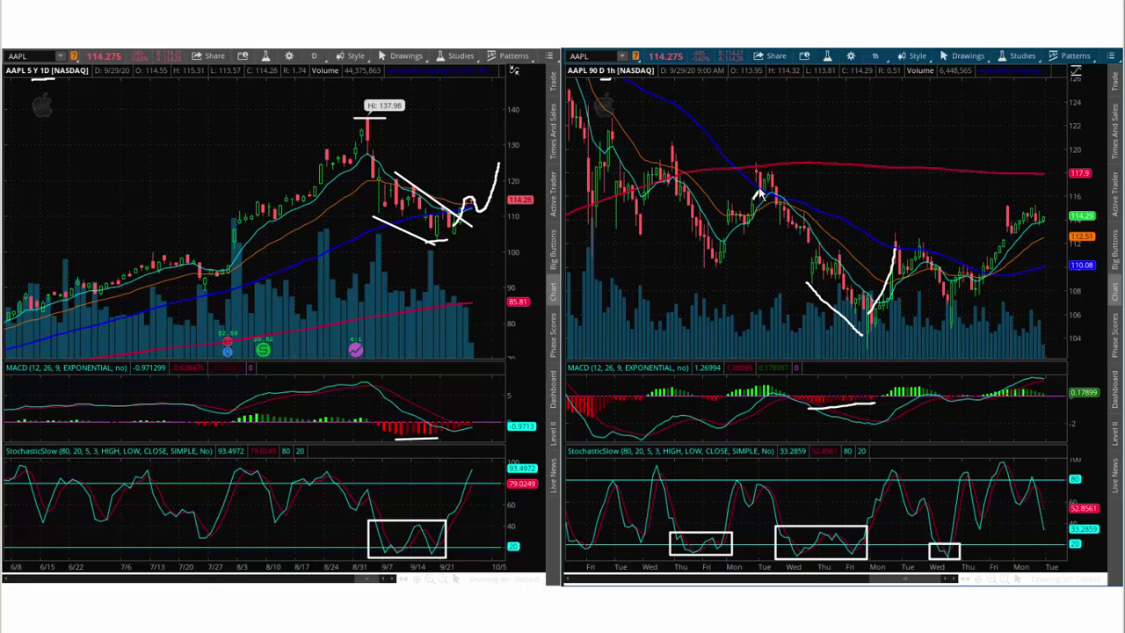
{"action": "left_click_drag", "start_coordinate": [748, 179], "coordinate": [787, 201]}
{"action": "mouse_move", "coordinate": [898, 256]}
{"action": "left_mouse_down"}
{"action": "mouse_move", "coordinate": [906, 270]}
{"action": "mouse_move", "coordinate": [923, 253]}
{"action": "mouse_move", "coordinate": [953, 309]}
{"action": "mouse_move", "coordinate": [967, 266]}
{"action": "mouse_move", "coordinate": [977, 291]}
{"action": "left_mouse_up"}
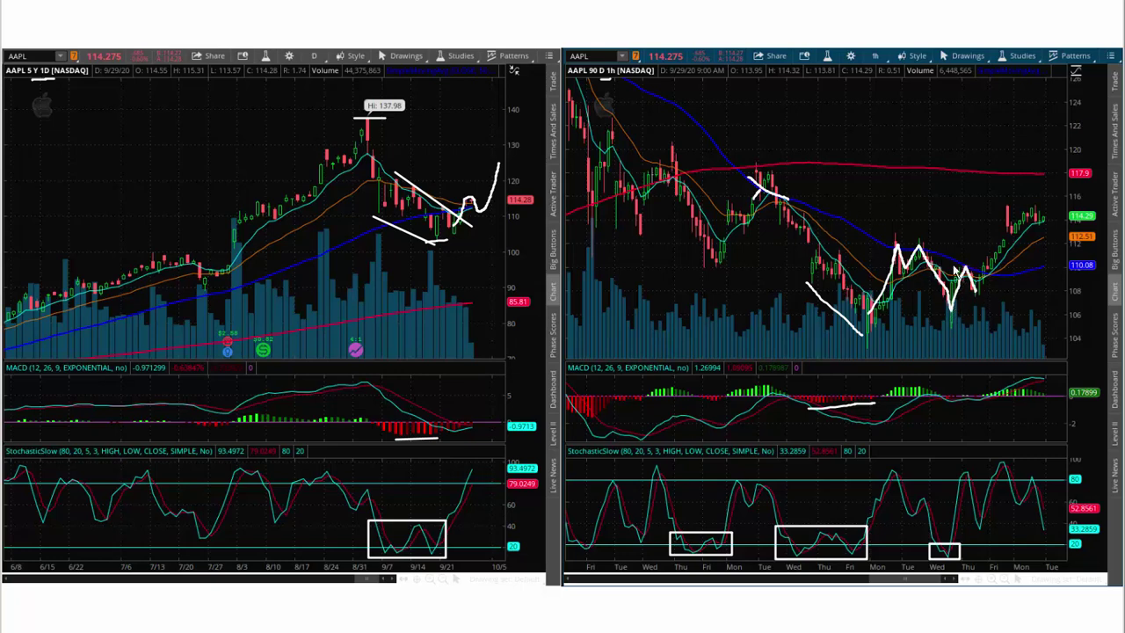
Step: On the AAPL hourly chart, draw a descending arrow along the downtrend and circle the price crossing above the blue moving average
{"action": "mouse_move", "coordinate": [976, 274]}
{"action": "left_mouse_down"}
{"action": "mouse_move", "coordinate": [1000, 283]}
{"action": "mouse_move", "coordinate": [996, 254]}
{"action": "mouse_move", "coordinate": [974, 256]}
{"action": "mouse_move", "coordinate": [986, 283]}
{"action": "left_mouse_up"}
{"action": "mouse_move", "coordinate": [622, 143]}
{"action": "left_mouse_down"}
{"action": "mouse_move", "coordinate": [925, 323]}
{"action": "mouse_move", "coordinate": [883, 321]}
{"action": "left_mouse_up"}
{"action": "mouse_move", "coordinate": [971, 295]}
{"action": "left_mouse_down"}
{"action": "mouse_move", "coordinate": [997, 263]}
{"action": "mouse_move", "coordinate": [985, 255]}
{"action": "mouse_move", "coordinate": [980, 283]}
{"action": "mouse_move", "coordinate": [1007, 274]}
{"action": "mouse_move", "coordinate": [993, 257]}
{"action": "mouse_move", "coordinate": [986, 265]}
{"action": "left_mouse_up"}
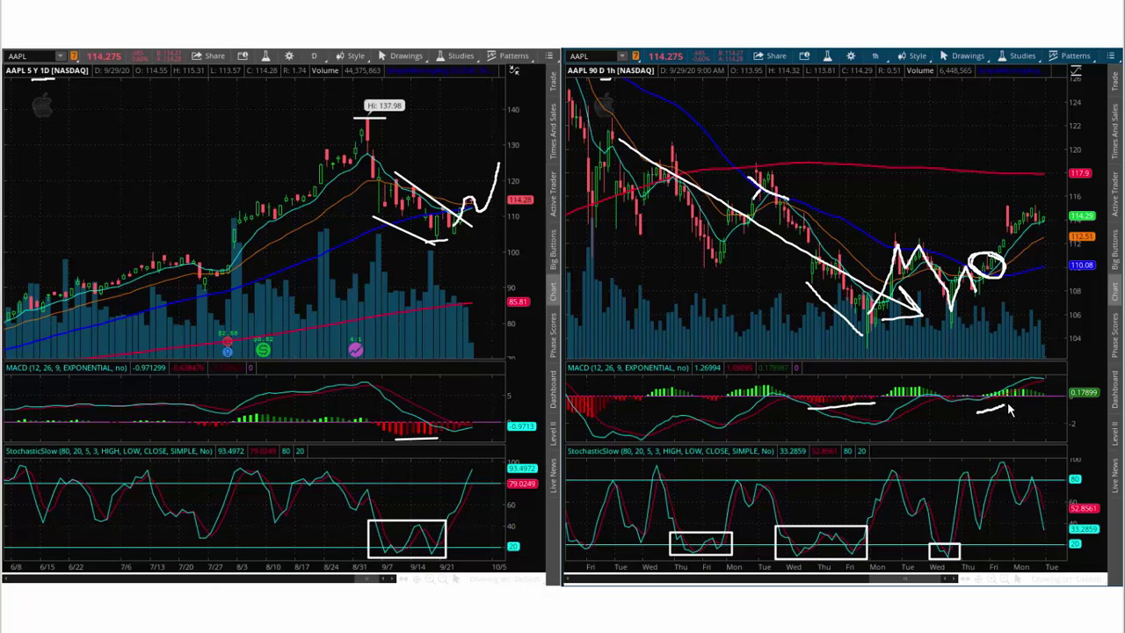
Step: Mark the MACD and Stochastic rises below the circled AAPL hourly crossing, and clear all annotations from the charts
{"action": "left_click_drag", "start_coordinate": [1009, 409], "coordinate": [1016, 397]}
{"action": "left_click_drag", "start_coordinate": [987, 533], "coordinate": [1009, 494]}
{"action": "key", "text": "Escape"}
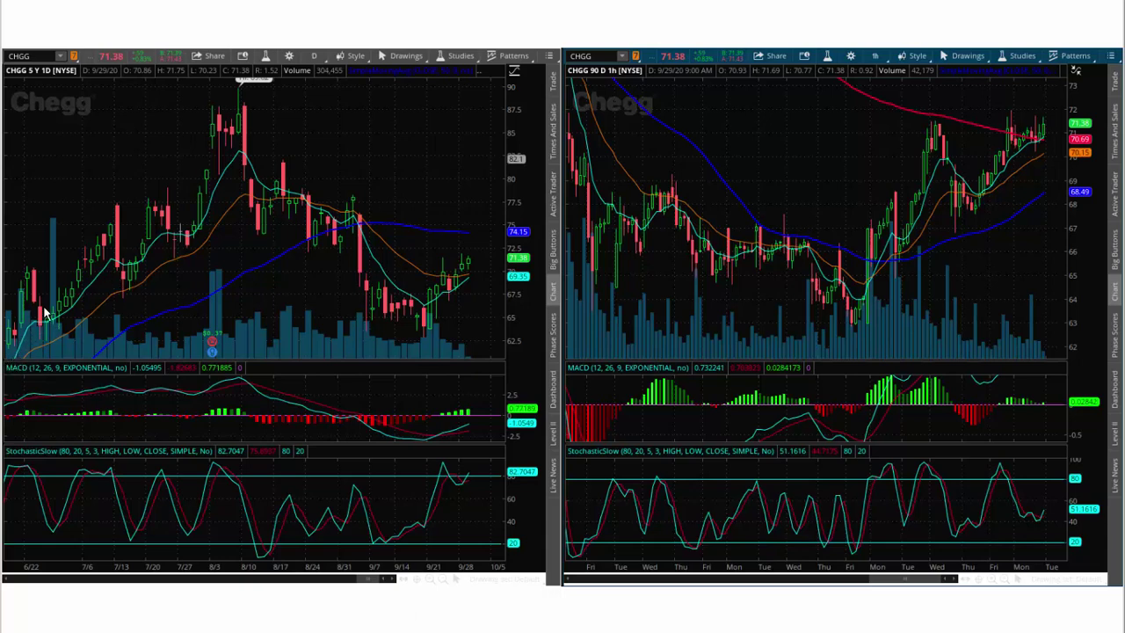
Step: On the CHGG daily chart, draw an arrow back toward the earliest lows and two descending trendlines around the September price decline
{"action": "mouse_move", "coordinate": [47, 307]}
{"action": "left_mouse_down"}
{"action": "mouse_move", "coordinate": [12, 347]}
{"action": "mouse_move", "coordinate": [28, 342]}
{"action": "left_mouse_up"}
{"action": "left_click_drag", "start_coordinate": [354, 329], "coordinate": [445, 343]}
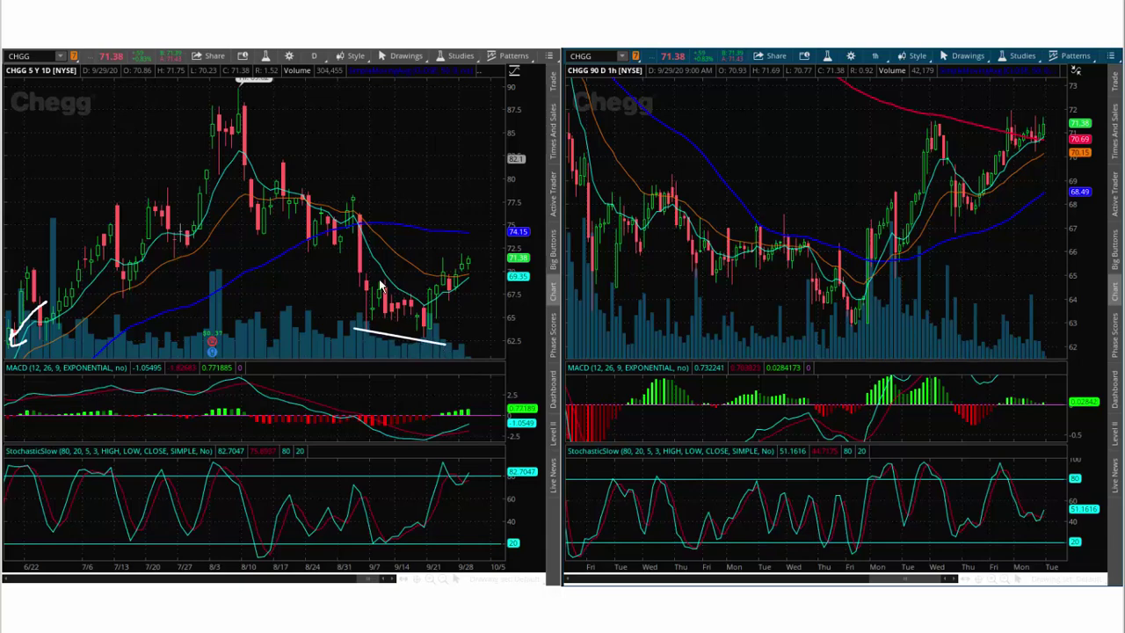
{"action": "left_click_drag", "start_coordinate": [375, 268], "coordinate": [450, 316]}
Step: Underline the rising MACD and Stochastic lows on the CHGG daily chart, and mark the breakout candle with a vertical line and up arrow
{"action": "left_click_drag", "start_coordinate": [376, 432], "coordinate": [423, 425]}
{"action": "left_click_drag", "start_coordinate": [387, 547], "coordinate": [424, 538]}
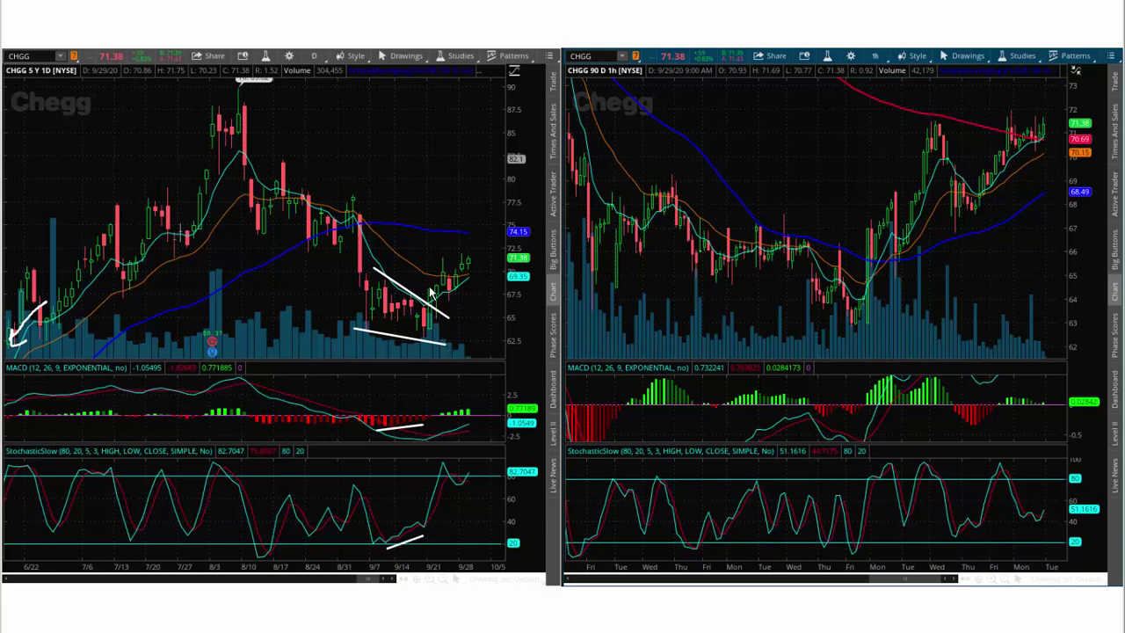
{"action": "left_click_drag", "start_coordinate": [430, 286], "coordinate": [428, 267]}
{"action": "left_click_drag", "start_coordinate": [431, 367], "coordinate": [423, 373]}
Step: On the CHGG hourly chart, trace the falling blue moving average and mark the divergence between rising MACD histogram lows and falling price lows
{"action": "mouse_move", "coordinate": [747, 211]}
{"action": "left_mouse_down"}
{"action": "mouse_move", "coordinate": [767, 235]}
{"action": "mouse_move", "coordinate": [875, 261]}
{"action": "left_mouse_up"}
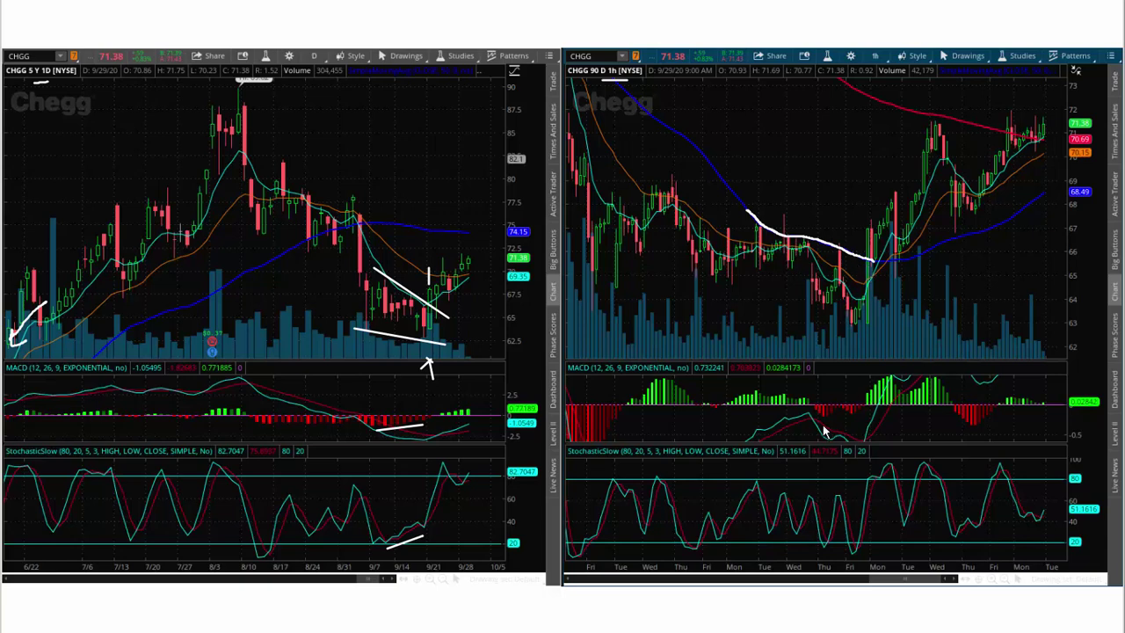
{"action": "left_click_drag", "start_coordinate": [821, 421], "coordinate": [858, 415]}
{"action": "left_click_drag", "start_coordinate": [807, 309], "coordinate": [864, 332]}
Step: Trace the CHGG hourly Stochastic double dip and circle the upward turns in the MACD and Stochastic
{"action": "mouse_move", "coordinate": [814, 507]}
{"action": "left_mouse_down"}
{"action": "mouse_move", "coordinate": [824, 541]}
{"action": "mouse_move", "coordinate": [844, 518]}
{"action": "mouse_move", "coordinate": [859, 549]}
{"action": "mouse_move", "coordinate": [867, 523]}
{"action": "left_mouse_up"}
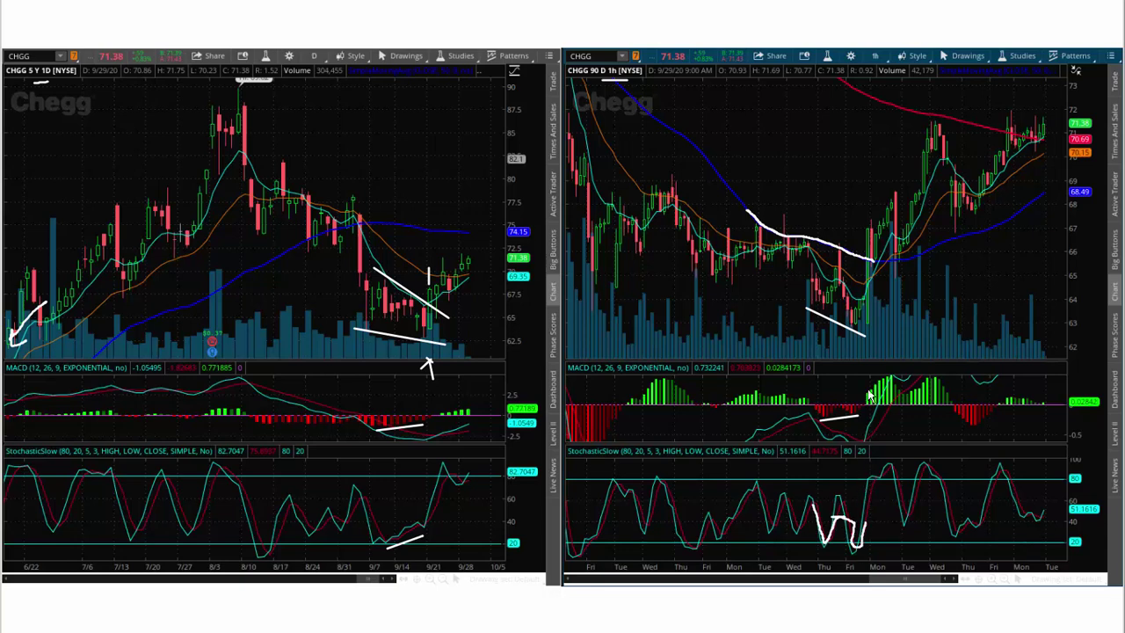
{"action": "mouse_move", "coordinate": [869, 395]}
{"action": "left_mouse_down"}
{"action": "mouse_move", "coordinate": [858, 420]}
{"action": "mouse_move", "coordinate": [874, 404]}
{"action": "left_mouse_up"}
{"action": "mouse_move", "coordinate": [866, 514]}
{"action": "left_mouse_down"}
{"action": "mouse_move", "coordinate": [854, 536]}
{"action": "mouse_move", "coordinate": [875, 527]}
{"action": "mouse_move", "coordinate": [855, 515]}
{"action": "left_mouse_up"}
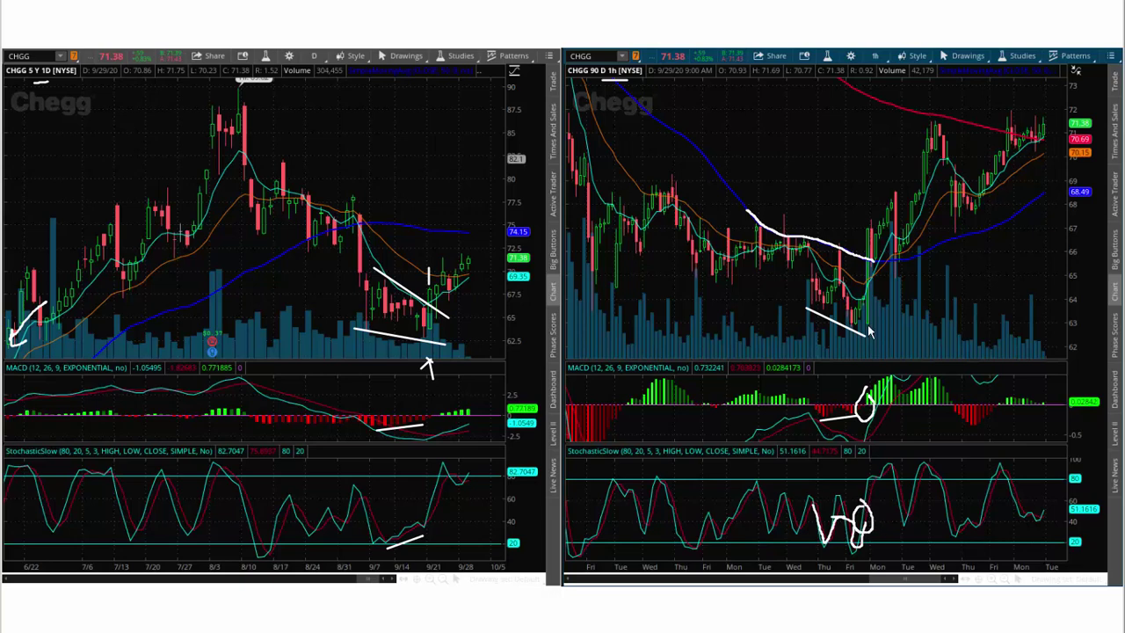
Step: Trace the CHGG hourly breakout, swings and blue moving average turn, circle the first consolidation, and draw a resistance line near 72
{"action": "left_click_drag", "start_coordinate": [868, 329], "coordinate": [875, 236]}
{"action": "left_click_drag", "start_coordinate": [864, 258], "coordinate": [944, 253]}
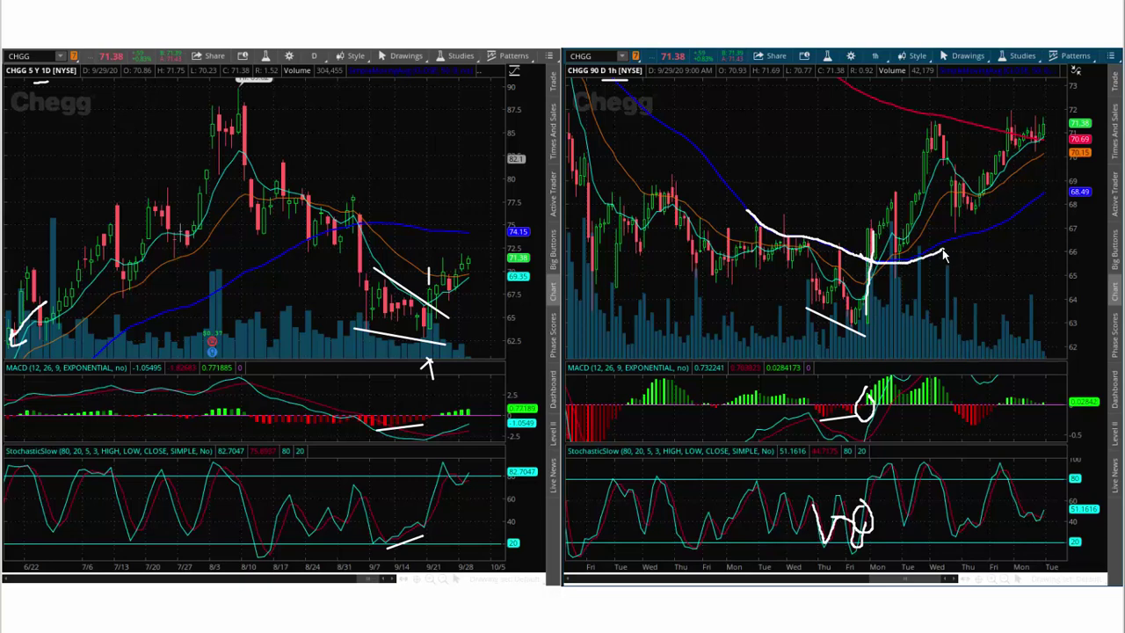
{"action": "mouse_move", "coordinate": [877, 260]}
{"action": "left_mouse_down"}
{"action": "mouse_move", "coordinate": [899, 206]}
{"action": "mouse_move", "coordinate": [859, 251]}
{"action": "mouse_move", "coordinate": [879, 240]}
{"action": "left_mouse_up"}
{"action": "mouse_move", "coordinate": [897, 197]}
{"action": "left_mouse_down"}
{"action": "mouse_move", "coordinate": [898, 265]}
{"action": "mouse_move", "coordinate": [925, 195]}
{"action": "left_mouse_up"}
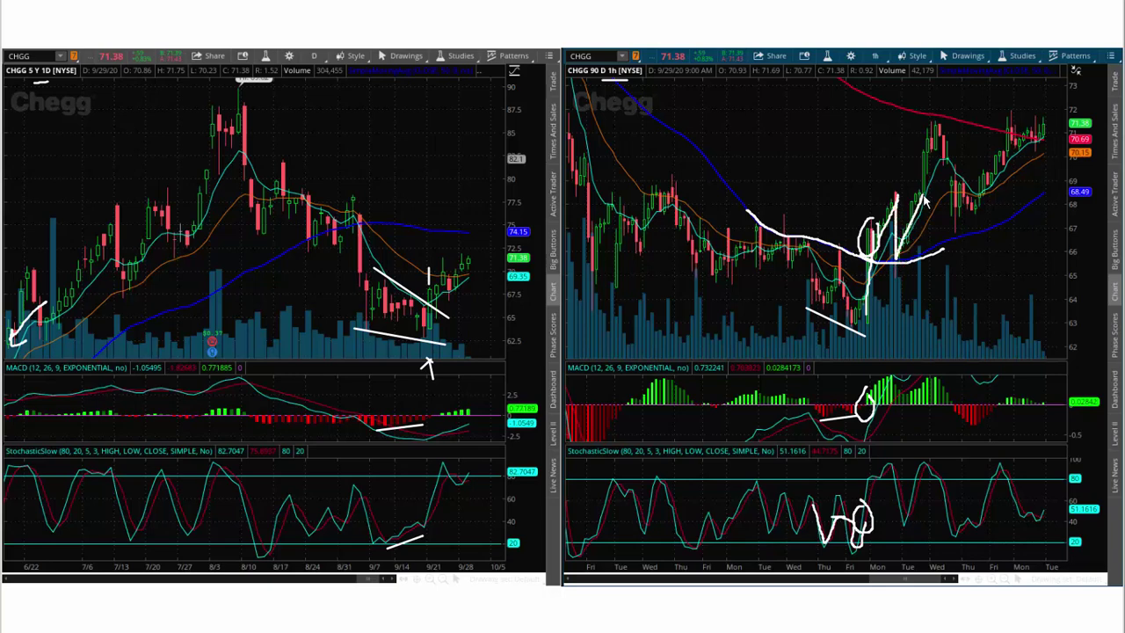
{"action": "left_click_drag", "start_coordinate": [925, 114], "coordinate": [1055, 109]}
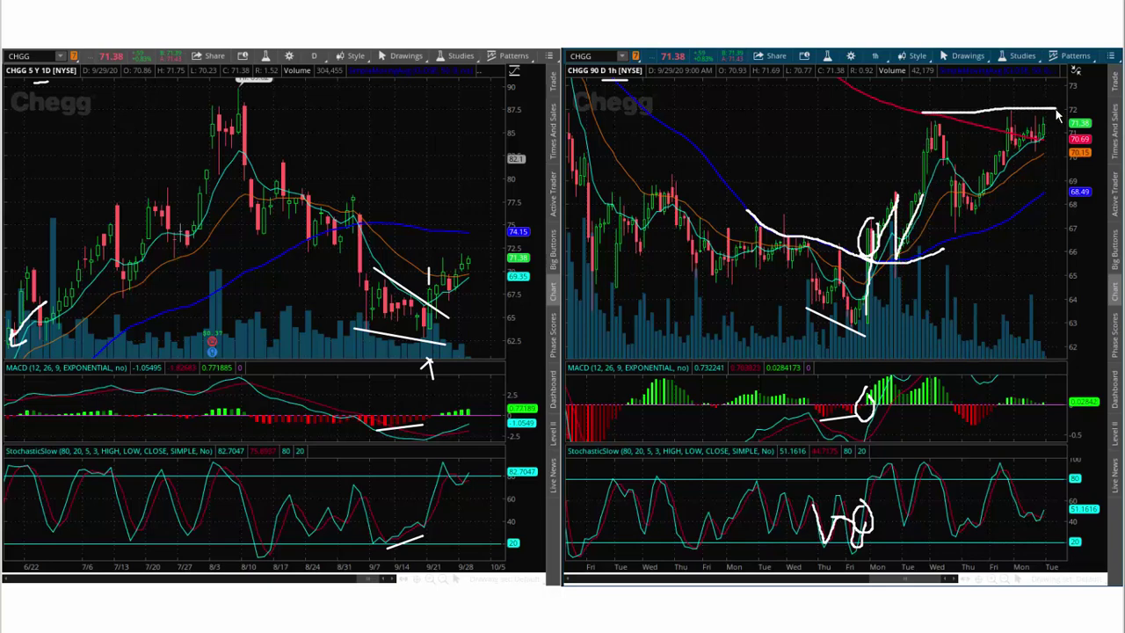
Step: On the CHGG daily chart, mark resistance, box the latest candles and draw an upward stroke above them, and clear all annotations
{"action": "mouse_move", "coordinate": [423, 247]}
{"action": "left_mouse_down"}
{"action": "mouse_move", "coordinate": [479, 260]}
{"action": "mouse_move", "coordinate": [443, 278]}
{"action": "mouse_move", "coordinate": [437, 253]}
{"action": "left_mouse_up"}
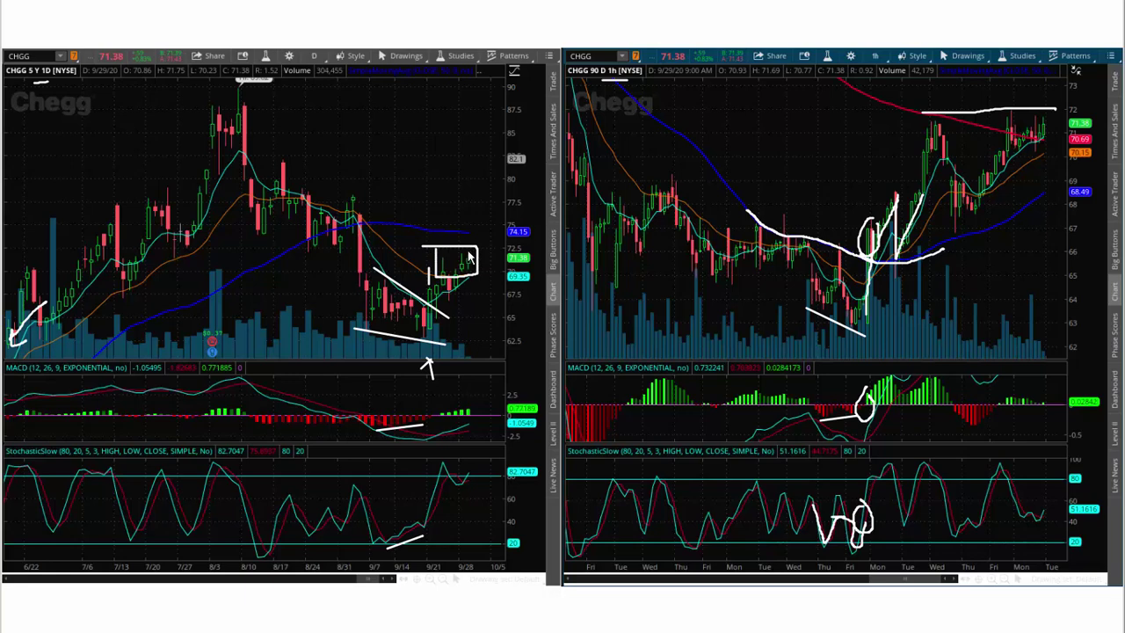
{"action": "mouse_move", "coordinate": [468, 249]}
{"action": "left_mouse_down"}
{"action": "mouse_move", "coordinate": [483, 210]}
{"action": "mouse_move", "coordinate": [489, 227]}
{"action": "mouse_move", "coordinate": [464, 218]}
{"action": "left_mouse_up"}
{"action": "key", "text": "Escape"}
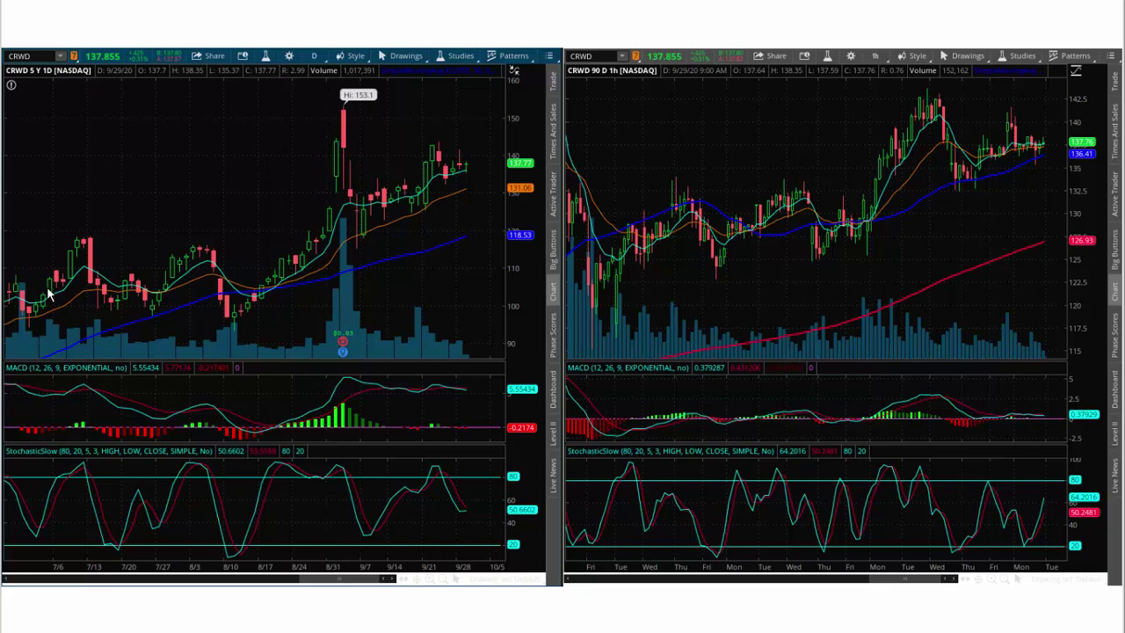
Step: On the CRWD daily chart, point an arrow toward earlier prices, box the July–August range, and draw flat resistance and rising support around September's consolidation
{"action": "mouse_move", "coordinate": [49, 288]}
{"action": "left_mouse_down"}
{"action": "mouse_move", "coordinate": [14, 315]}
{"action": "mouse_move", "coordinate": [31, 335]}
{"action": "left_mouse_up"}
{"action": "mouse_move", "coordinate": [8, 234]}
{"action": "left_mouse_down"}
{"action": "mouse_move", "coordinate": [314, 251]}
{"action": "mouse_move", "coordinate": [316, 323]}
{"action": "left_mouse_up"}
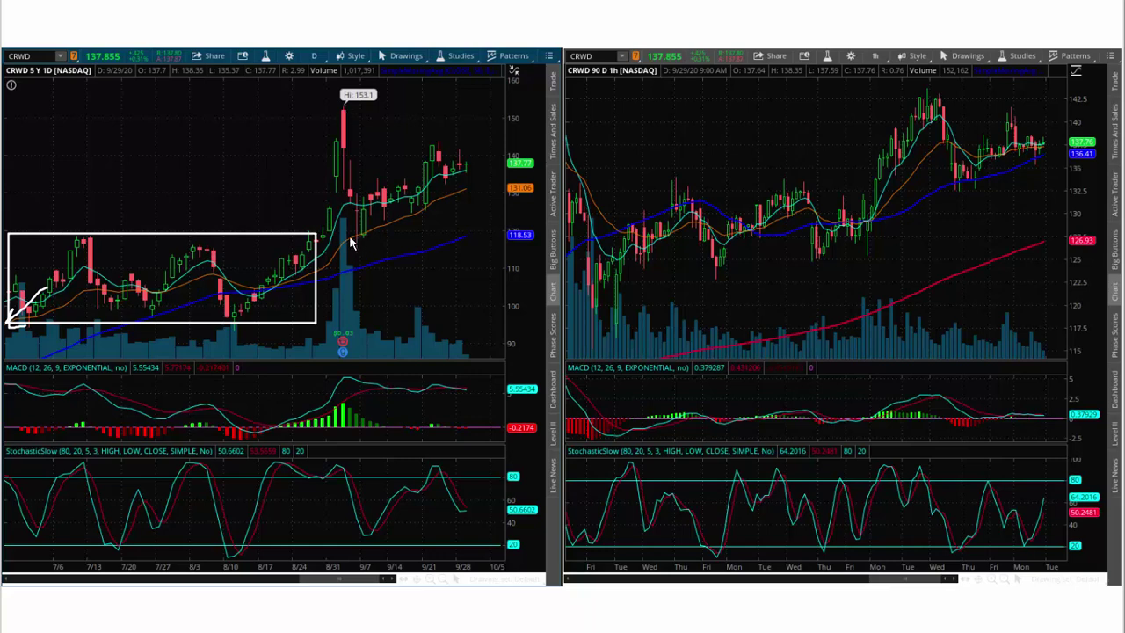
{"action": "mouse_move", "coordinate": [356, 177]}
{"action": "left_mouse_down"}
{"action": "mouse_move", "coordinate": [439, 178]}
{"action": "mouse_move", "coordinate": [441, 206]}
{"action": "left_mouse_up"}
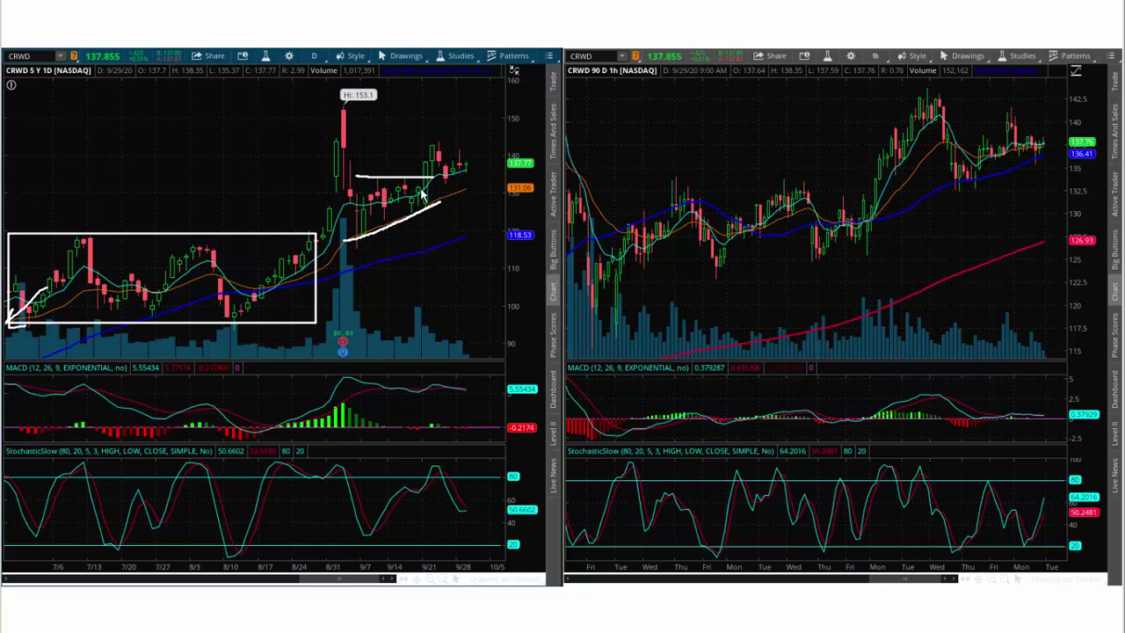
Step: Circle the CRWD daily candles before the breakout, point an up arrow at them, and trace the breakout, pullback and rebound
{"action": "mouse_move", "coordinate": [431, 184]}
{"action": "left_mouse_down"}
{"action": "mouse_move", "coordinate": [405, 191]}
{"action": "mouse_move", "coordinate": [428, 217]}
{"action": "mouse_move", "coordinate": [439, 188]}
{"action": "mouse_move", "coordinate": [429, 181]}
{"action": "left_mouse_up"}
{"action": "mouse_move", "coordinate": [425, 217]}
{"action": "left_mouse_down"}
{"action": "mouse_move", "coordinate": [428, 235]}
{"action": "mouse_move", "coordinate": [425, 216]}
{"action": "mouse_move", "coordinate": [423, 226]}
{"action": "left_mouse_up"}
{"action": "mouse_move", "coordinate": [424, 174]}
{"action": "left_mouse_down"}
{"action": "mouse_move", "coordinate": [435, 156]}
{"action": "mouse_move", "coordinate": [448, 176]}
{"action": "mouse_move", "coordinate": [466, 161]}
{"action": "left_mouse_up"}
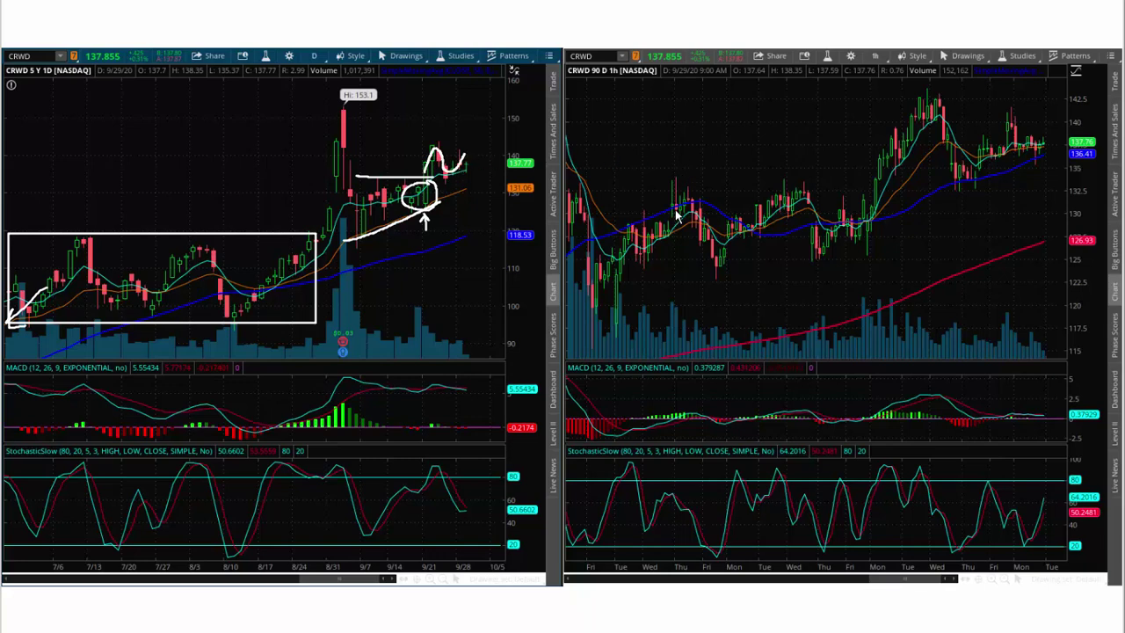
Step: Underline the CRWD hourly timeframe label and draw the upper and lower boundaries of the consolidation range on that chart
{"action": "left_click_drag", "start_coordinate": [605, 78], "coordinate": [626, 77]}
{"action": "left_click_drag", "start_coordinate": [643, 175], "coordinate": [888, 184]}
{"action": "left_click_drag", "start_coordinate": [661, 293], "coordinate": [894, 256]}
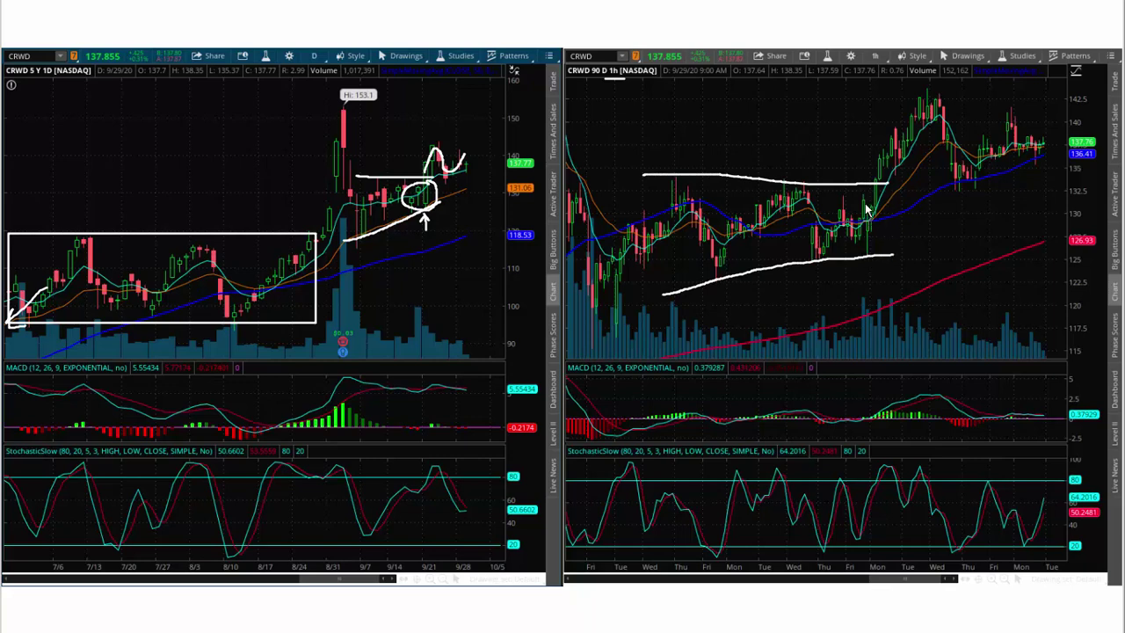
Step: Trace the CRWD hourly breakout, pullback to support and rebound, and draw rising arrows on the MACD and Stochastic below
{"action": "mouse_move", "coordinate": [870, 186]}
{"action": "left_mouse_down"}
{"action": "mouse_move", "coordinate": [910, 132]}
{"action": "mouse_move", "coordinate": [952, 145]}
{"action": "mouse_move", "coordinate": [956, 184]}
{"action": "mouse_move", "coordinate": [995, 177]}
{"action": "left_mouse_up"}
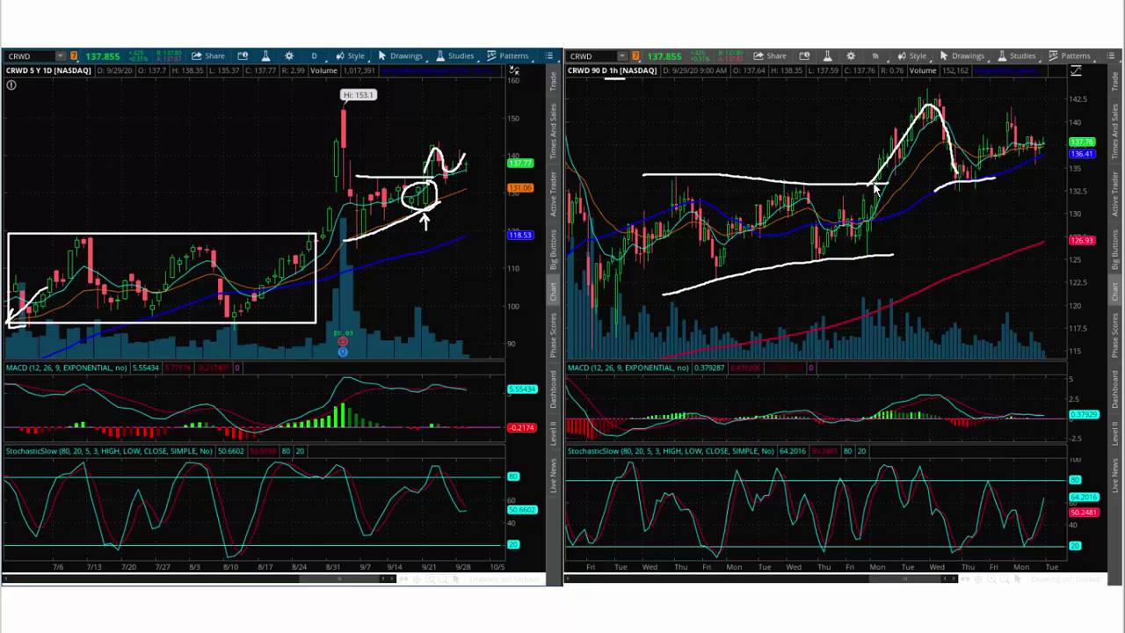
{"action": "mouse_move", "coordinate": [877, 185]}
{"action": "left_mouse_down"}
{"action": "mouse_move", "coordinate": [952, 183]}
{"action": "mouse_move", "coordinate": [1000, 135]}
{"action": "left_mouse_up"}
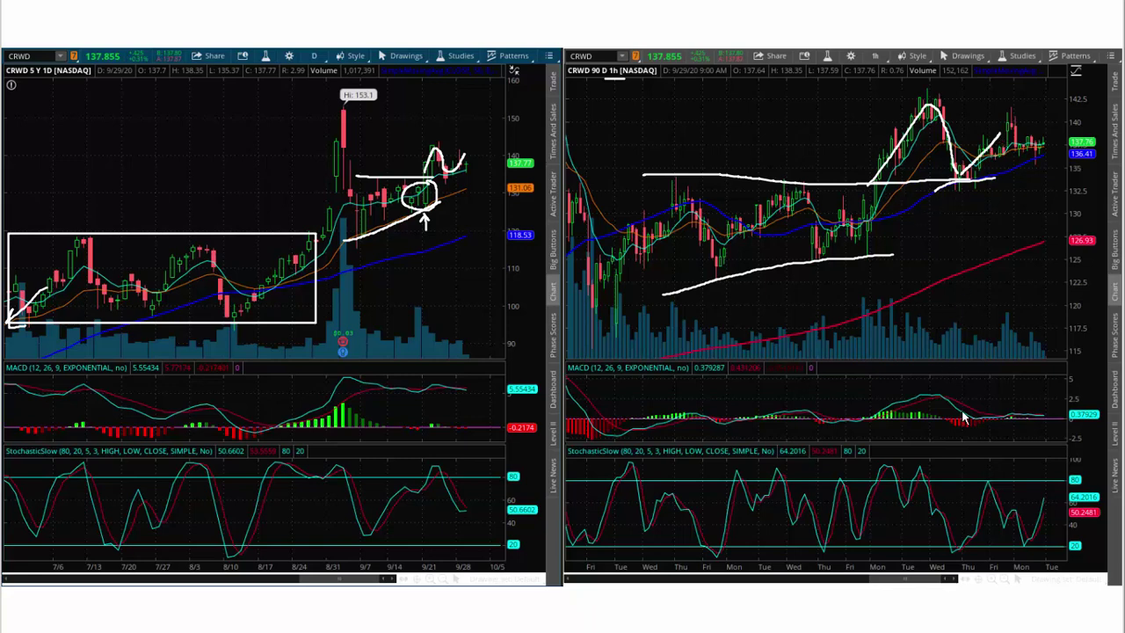
{"action": "mouse_move", "coordinate": [932, 427]}
{"action": "left_mouse_down"}
{"action": "mouse_move", "coordinate": [983, 402]}
{"action": "mouse_move", "coordinate": [969, 405]}
{"action": "left_mouse_up"}
{"action": "mouse_move", "coordinate": [937, 544]}
{"action": "left_mouse_down"}
{"action": "mouse_move", "coordinate": [973, 534]}
{"action": "mouse_move", "coordinate": [958, 517]}
{"action": "left_mouse_up"}
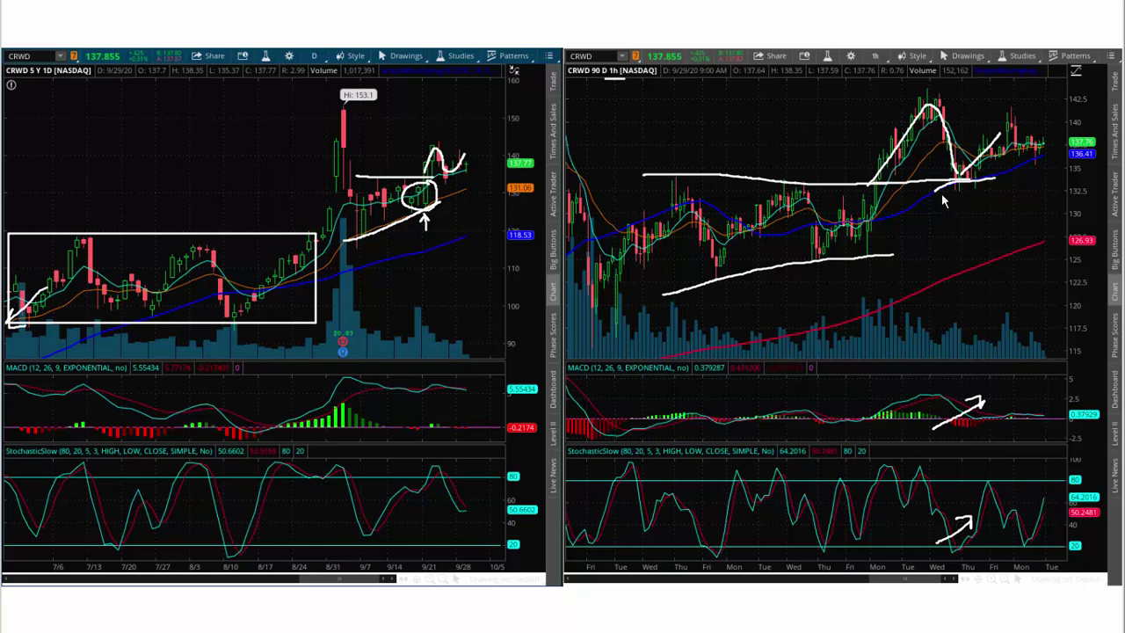
Step: Underline the rising blue moving average, circle the retest and redraw range resistance on the CRWD hourly chart, and clear all annotations
{"action": "mouse_move", "coordinate": [910, 218]}
{"action": "left_mouse_down"}
{"action": "mouse_move", "coordinate": [1031, 176]}
{"action": "mouse_move", "coordinate": [958, 174]}
{"action": "mouse_move", "coordinate": [965, 200]}
{"action": "mouse_move", "coordinate": [990, 176]}
{"action": "mouse_move", "coordinate": [956, 174]}
{"action": "left_mouse_up"}
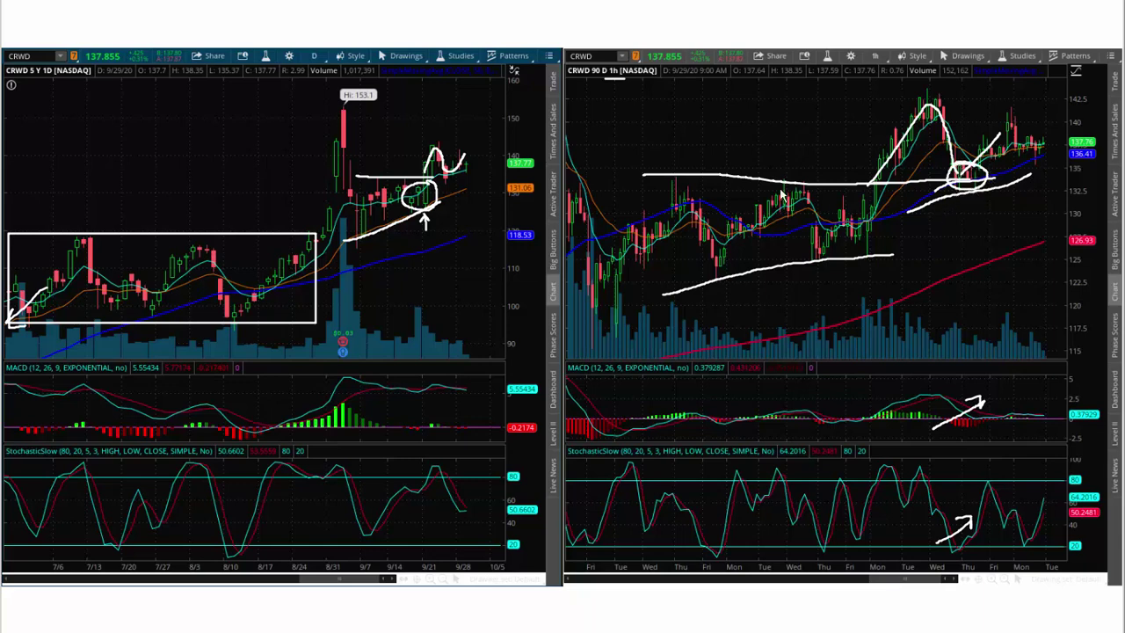
{"action": "left_click_drag", "start_coordinate": [668, 180], "coordinate": [826, 180]}
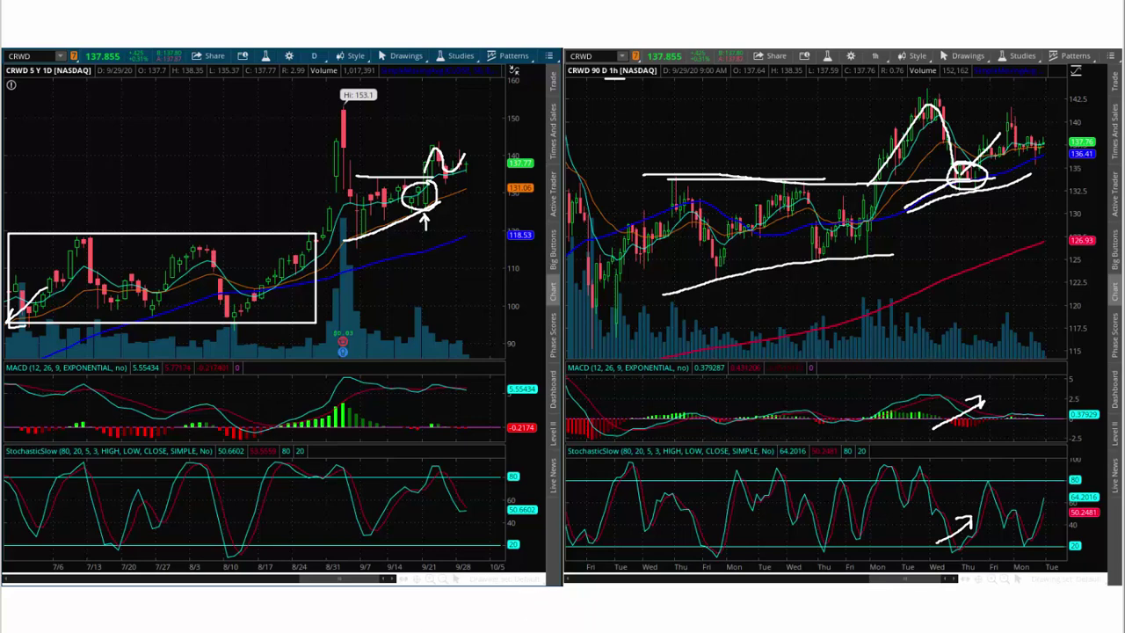
{"action": "key", "text": "Escape"}
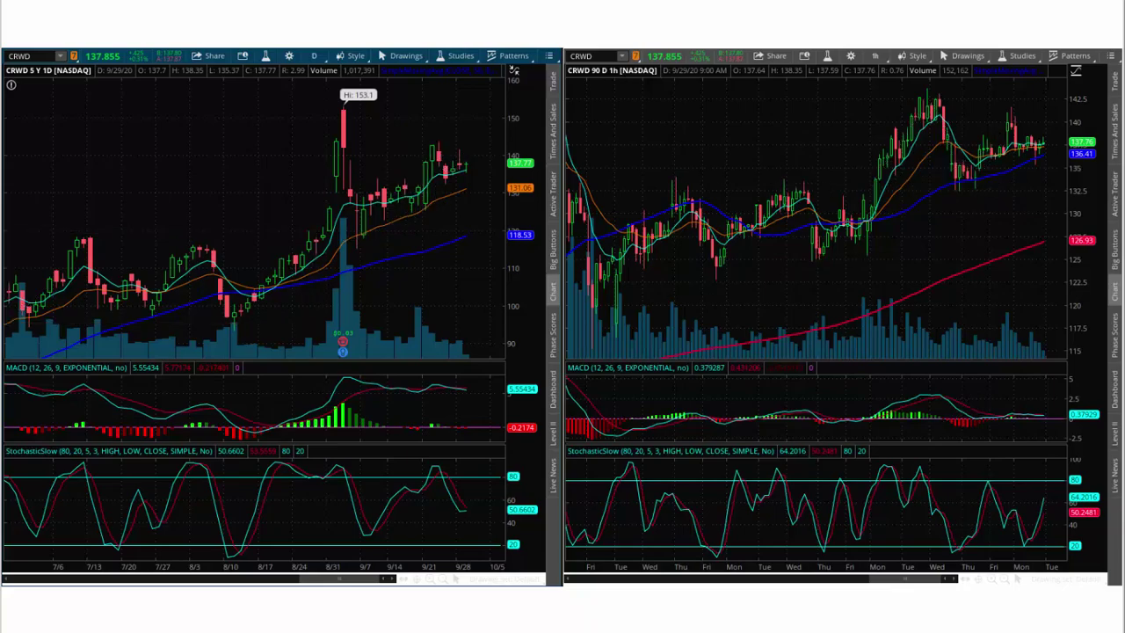